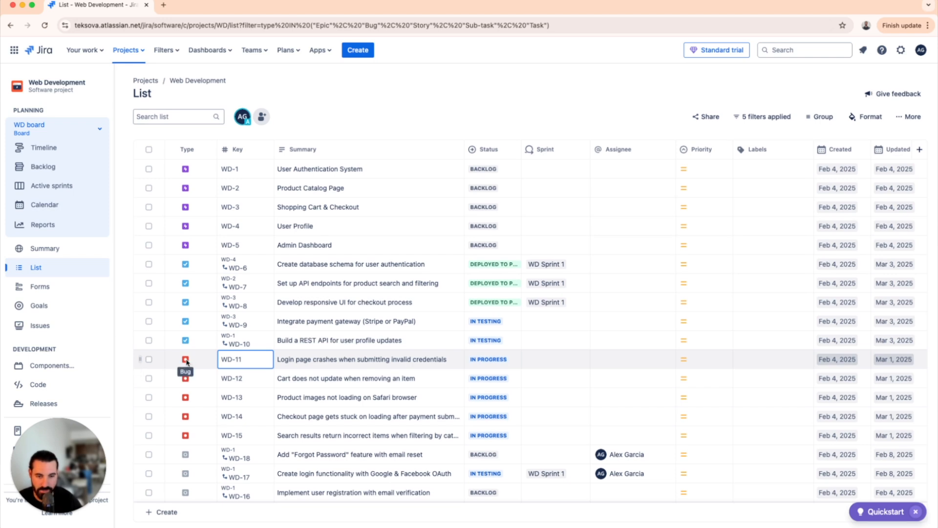
Step: Open bug WD-11, examine its Assignee field, and close the issue
{"action": "left_click", "coordinate": [236, 361]}
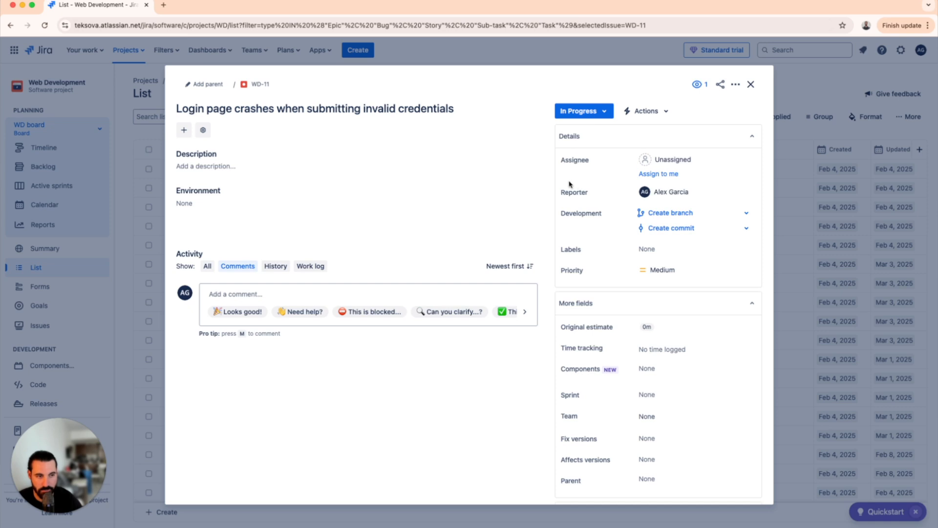
{"action": "left_click_drag", "start_coordinate": [561, 162], "coordinate": [588, 164]}
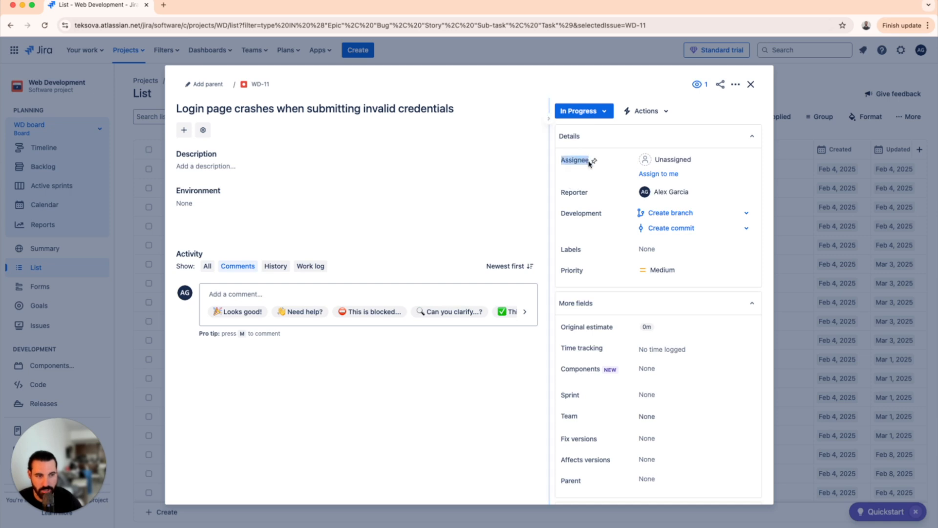
{"action": "left_click", "coordinate": [751, 84]}
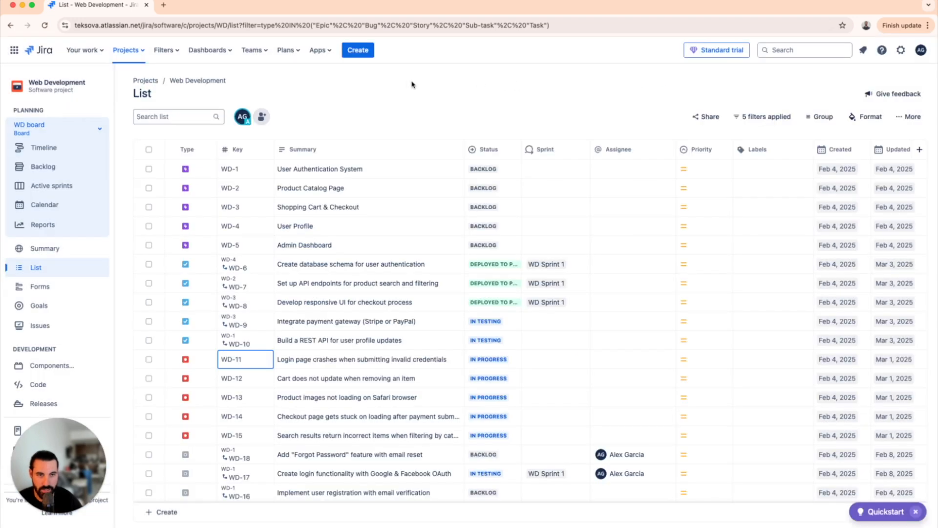
Step: Create a team named Bug Triage Team with the default member and dismiss the notification
{"action": "left_click", "coordinate": [262, 53]}
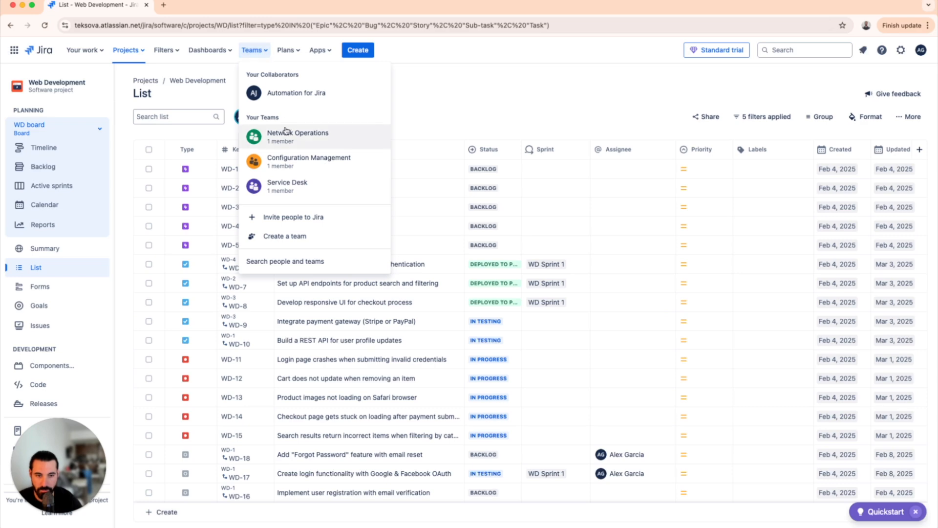
{"action": "left_click", "coordinate": [299, 238]}
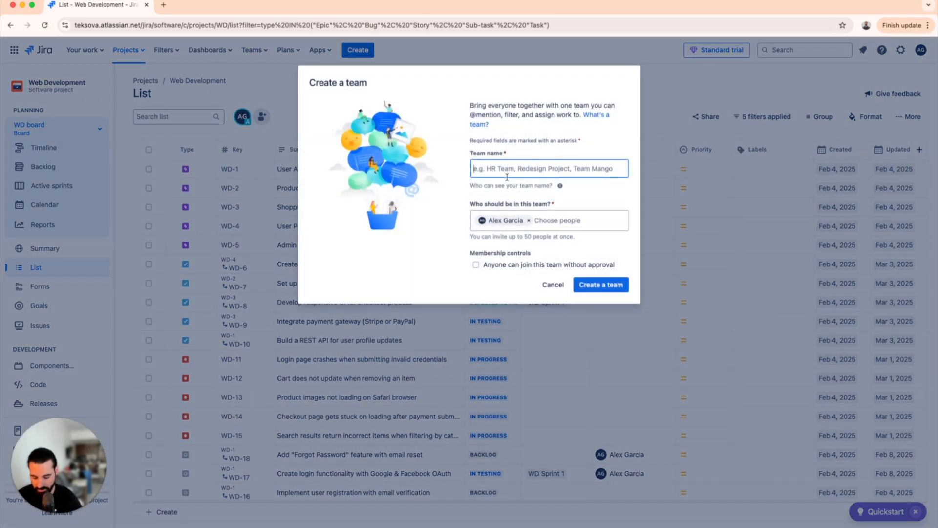
{"action": "type", "text": "Bug Triage Team"}
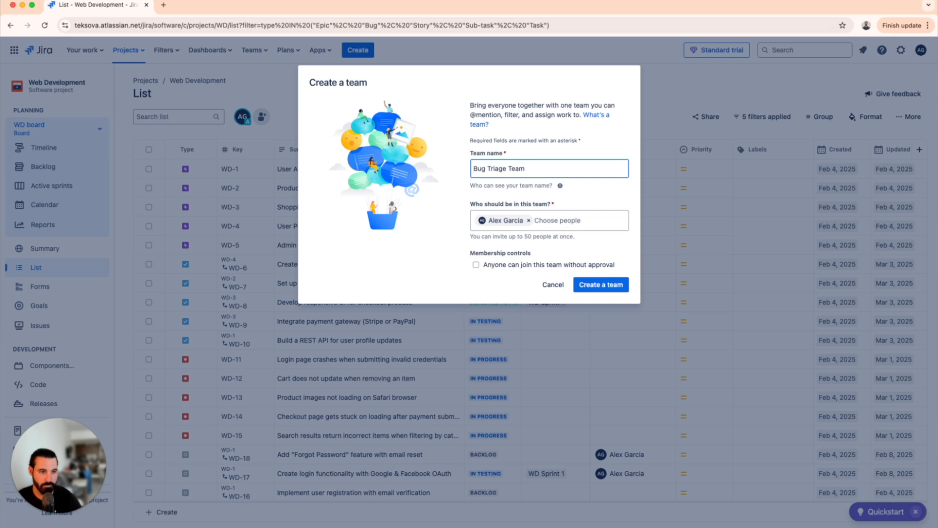
{"action": "left_click", "coordinate": [608, 288]}
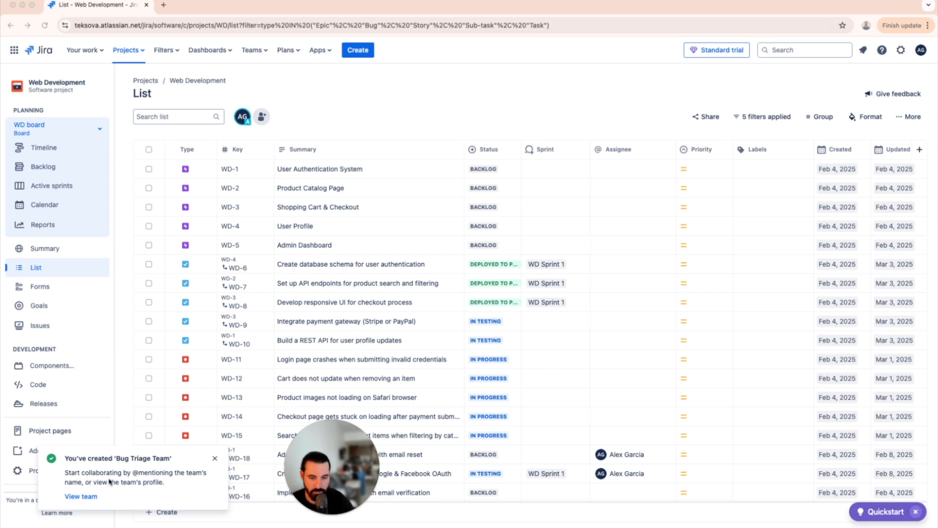
{"action": "left_click", "coordinate": [69, 462]}
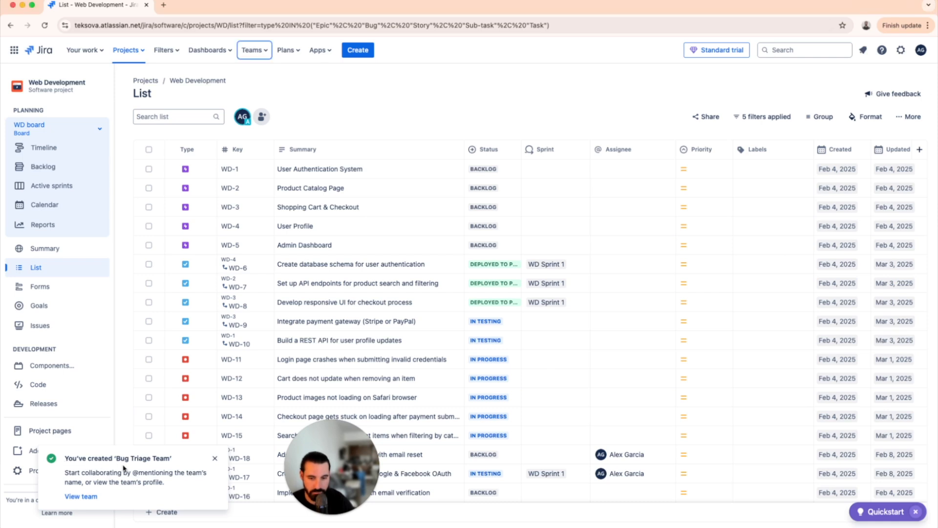
{"action": "left_click", "coordinate": [214, 459]}
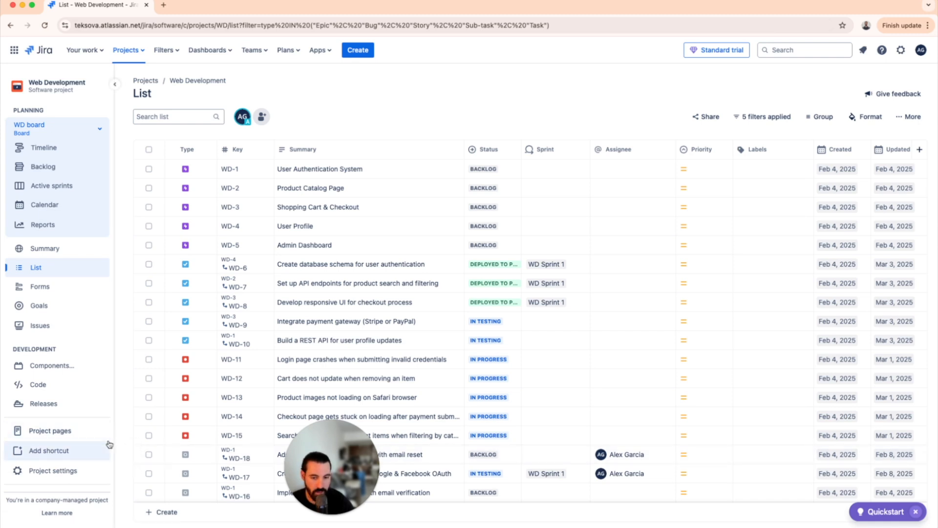
Step: Create a new automation rule in the Web Development project settings with the Issue created trigger
{"action": "left_click", "coordinate": [62, 472]}
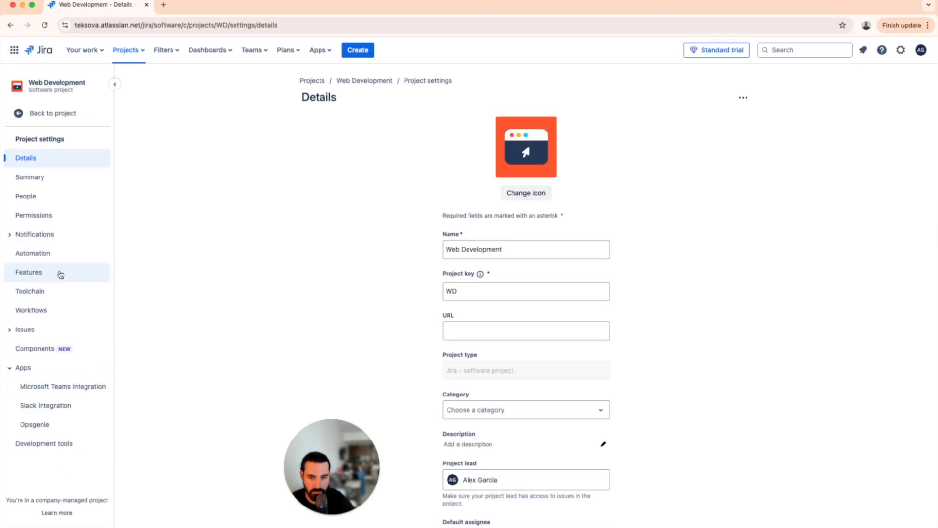
{"action": "left_click", "coordinate": [51, 254]}
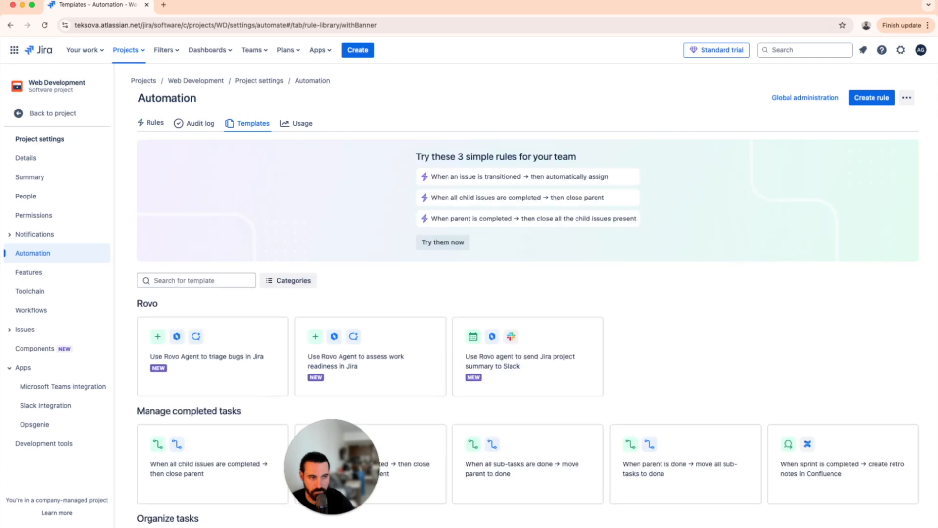
{"action": "left_click", "coordinate": [870, 96]}
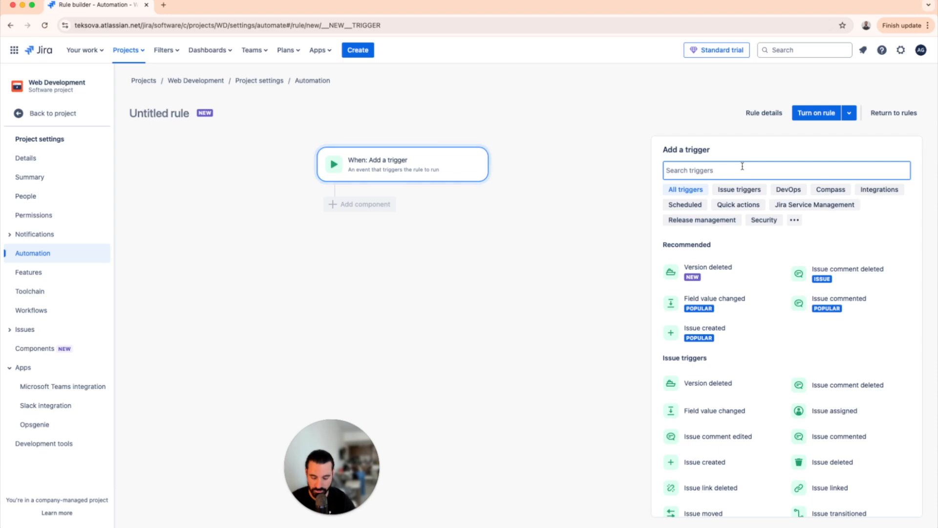
{"action": "type", "text": "create"}
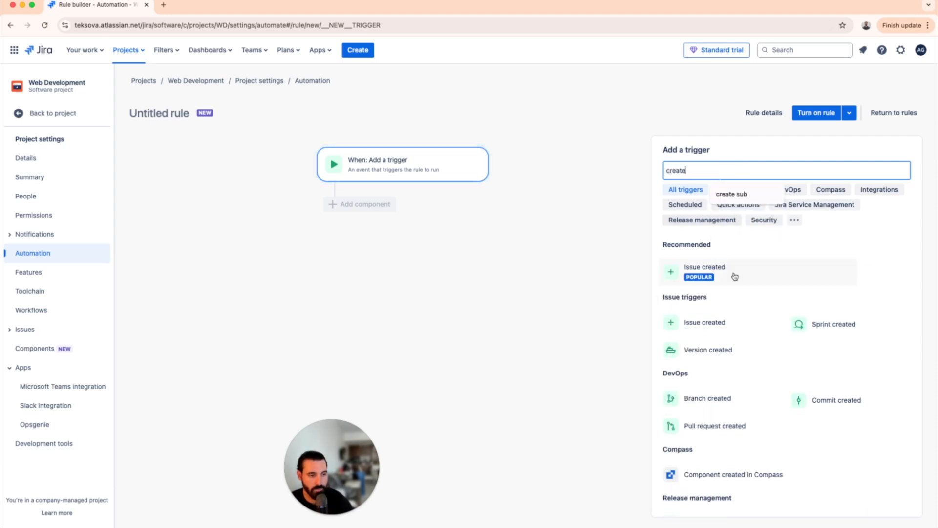
{"action": "left_click", "coordinate": [712, 324]}
Step: Add an issue fields condition to the rule requiring that Issue Type equals Bug
{"action": "left_click", "coordinate": [360, 204]}
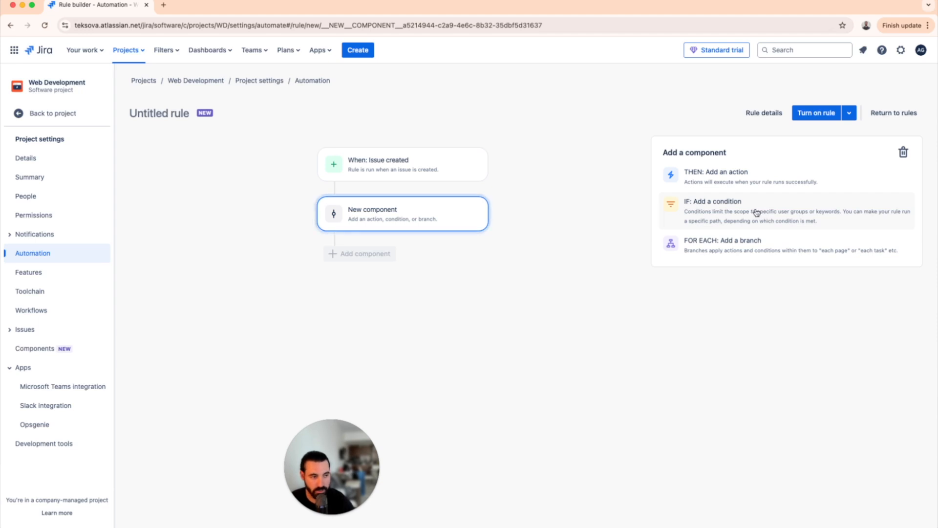
{"action": "left_click", "coordinate": [740, 210]}
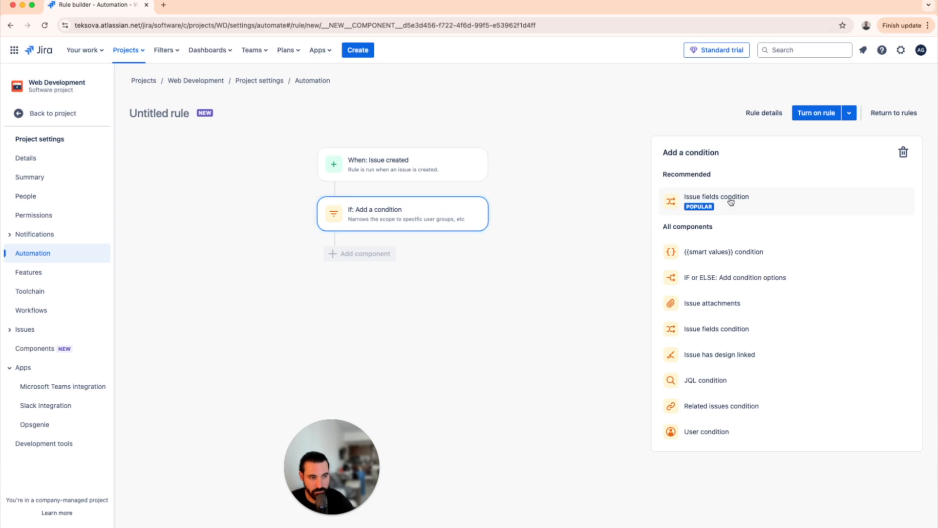
{"action": "left_click", "coordinate": [730, 201]}
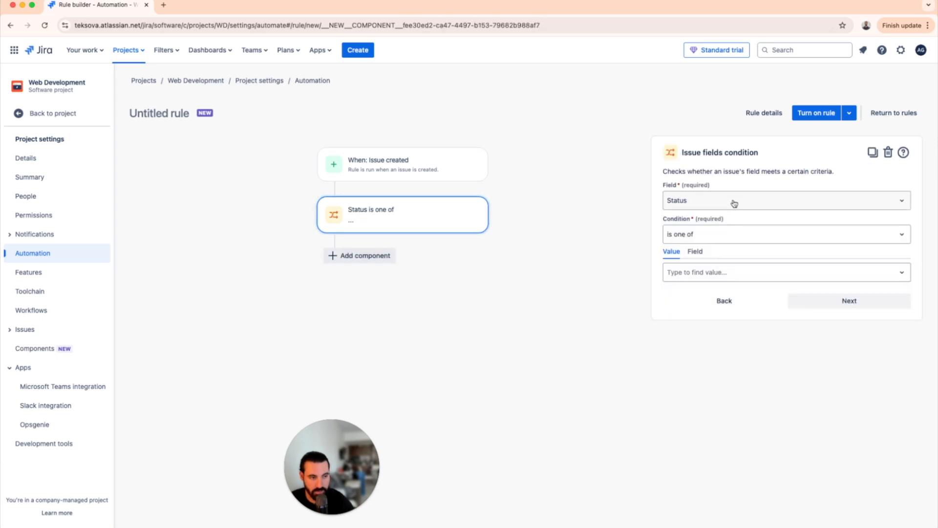
{"action": "left_click", "coordinate": [735, 203]}
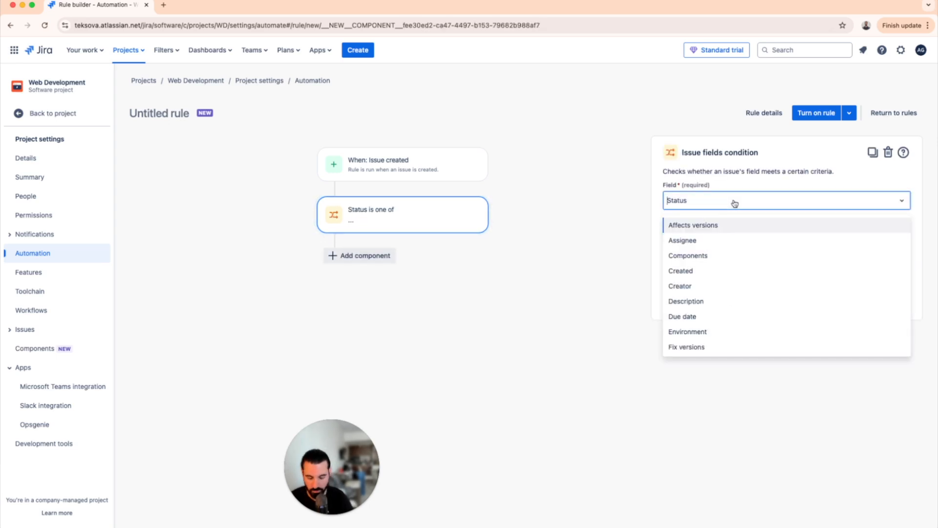
{"action": "type", "text": "is"}
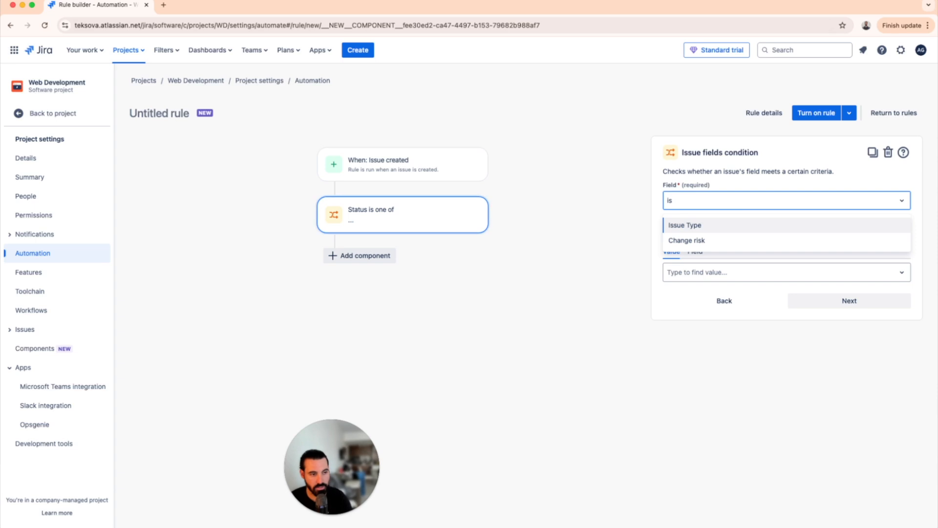
{"action": "left_click", "coordinate": [728, 225]}
{"action": "left_click", "coordinate": [730, 274]}
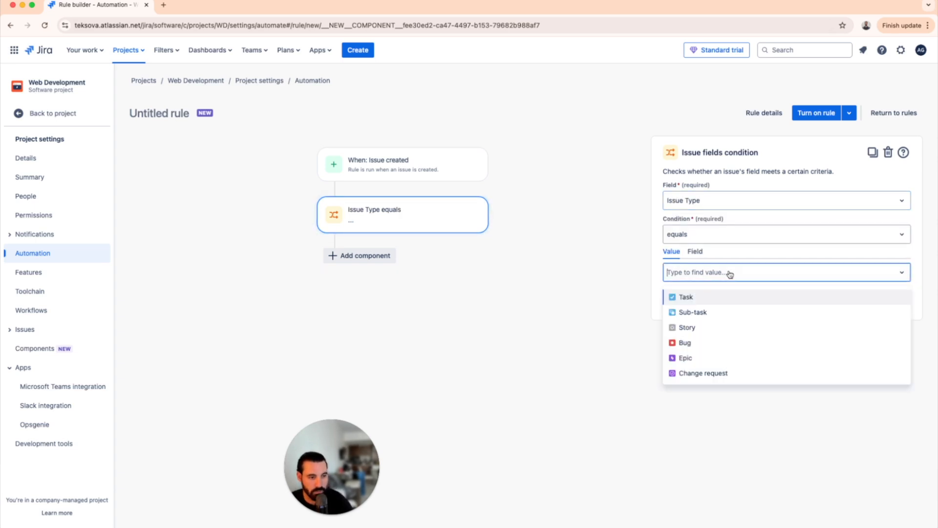
{"action": "left_click", "coordinate": [699, 343]}
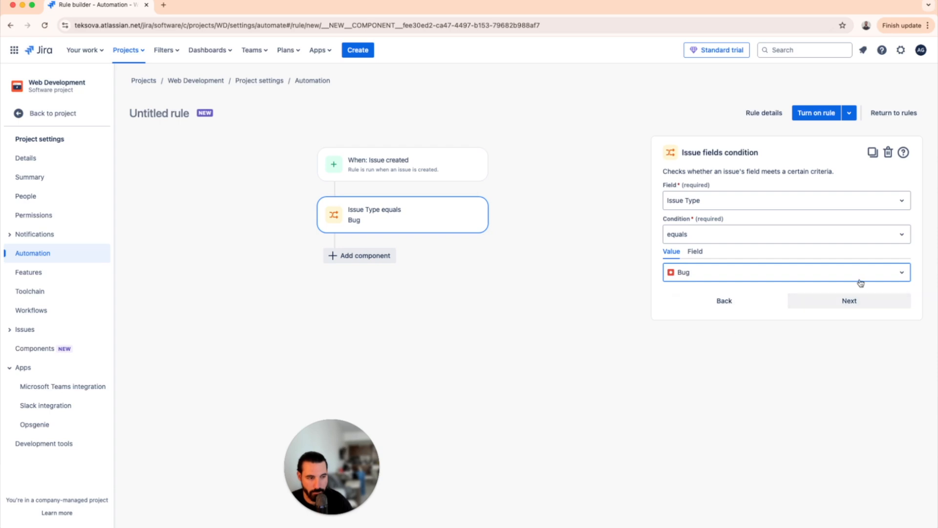
{"action": "left_click", "coordinate": [856, 300]}
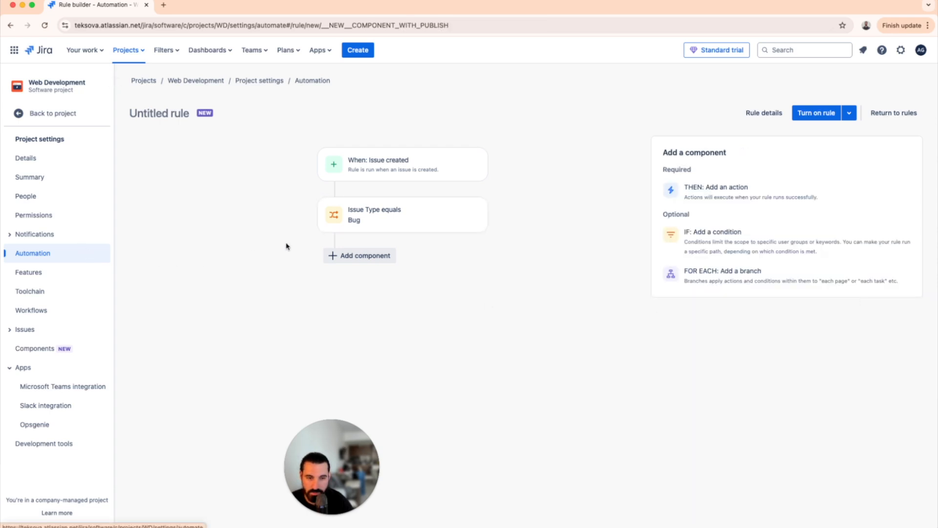
{"action": "left_click", "coordinate": [347, 256]}
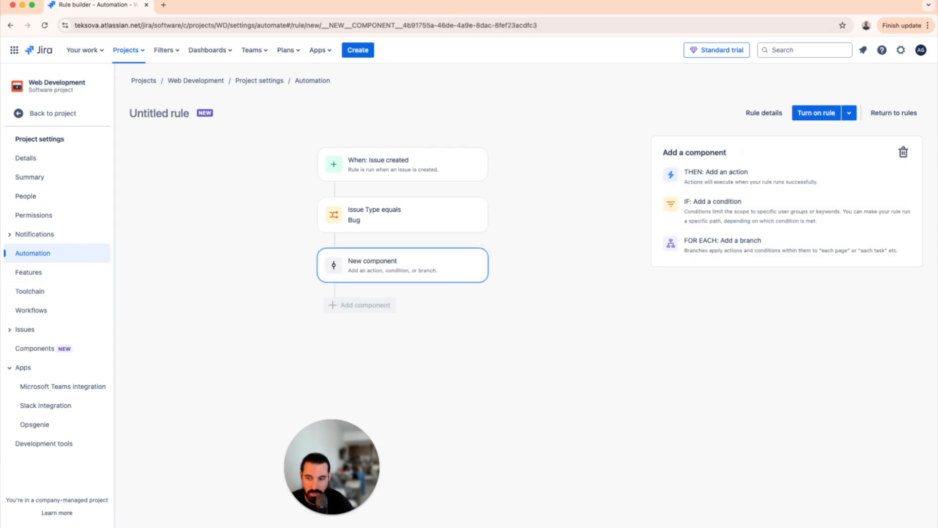
{"action": "left_click", "coordinate": [733, 176]}
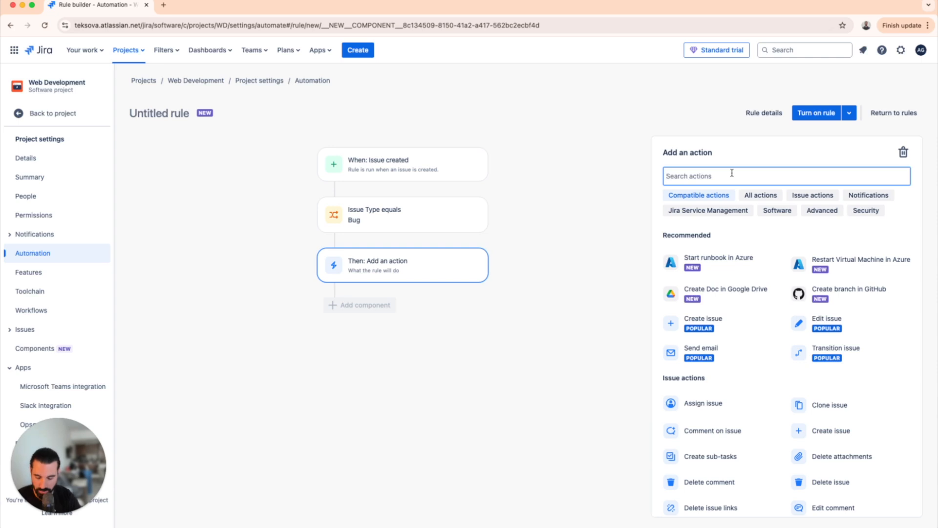
{"action": "type", "text": "edit"}
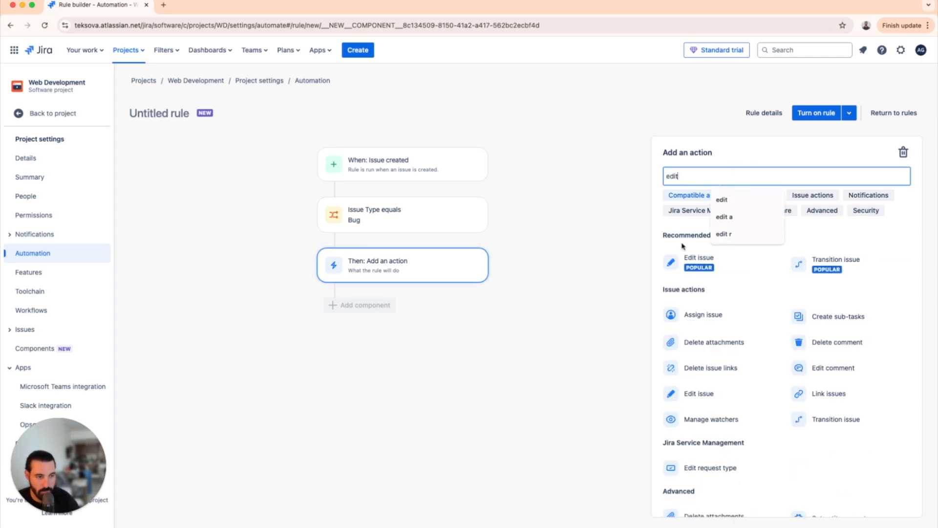
{"action": "left_click", "coordinate": [711, 316]}
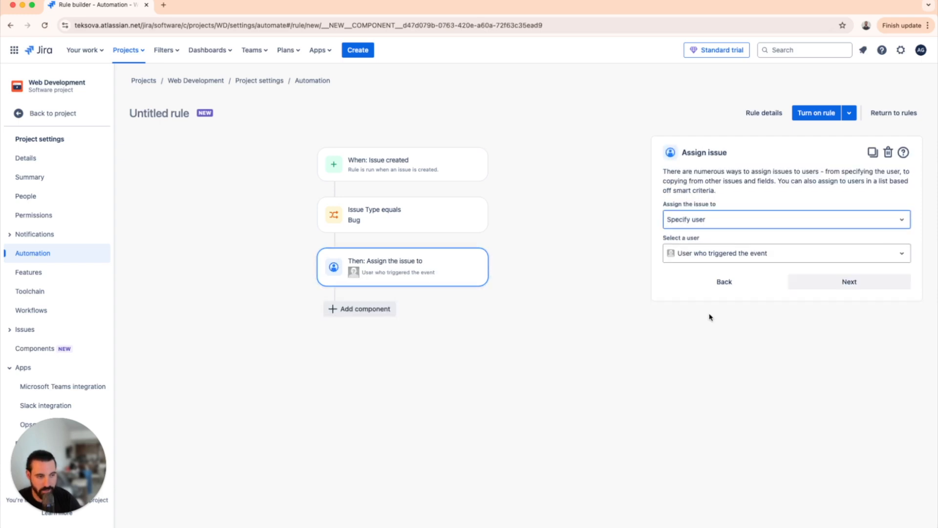
{"action": "left_click", "coordinate": [733, 223]}
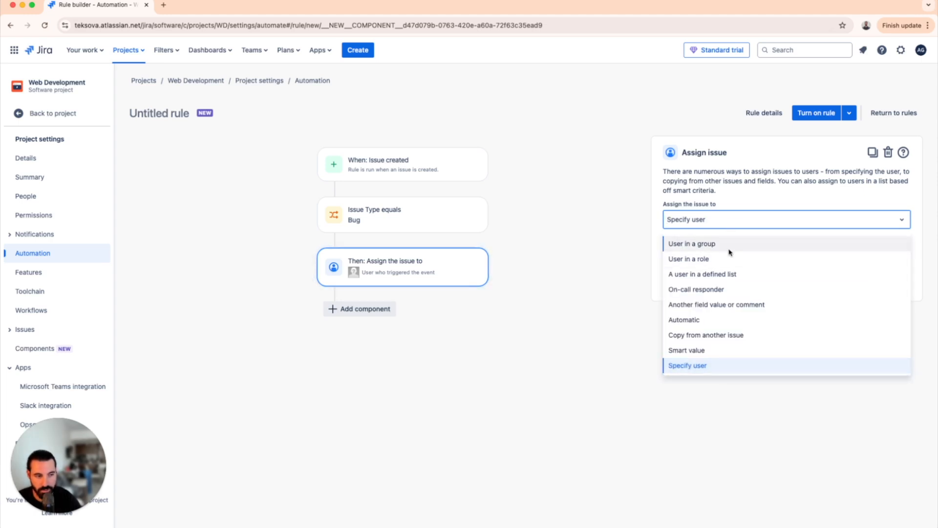
{"action": "scroll", "coordinate": [726, 273], "scroll_direction": "down", "scroll_amount": 2}
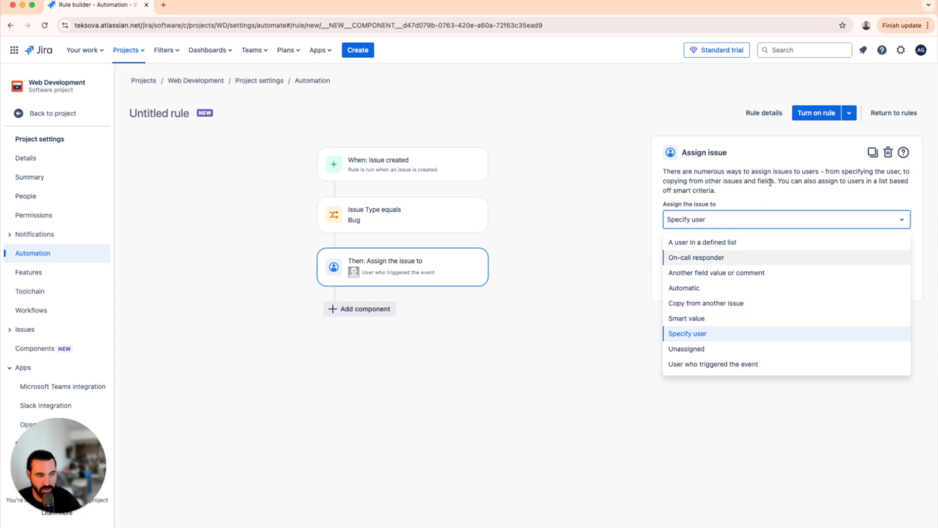
{"action": "left_click", "coordinate": [765, 201]}
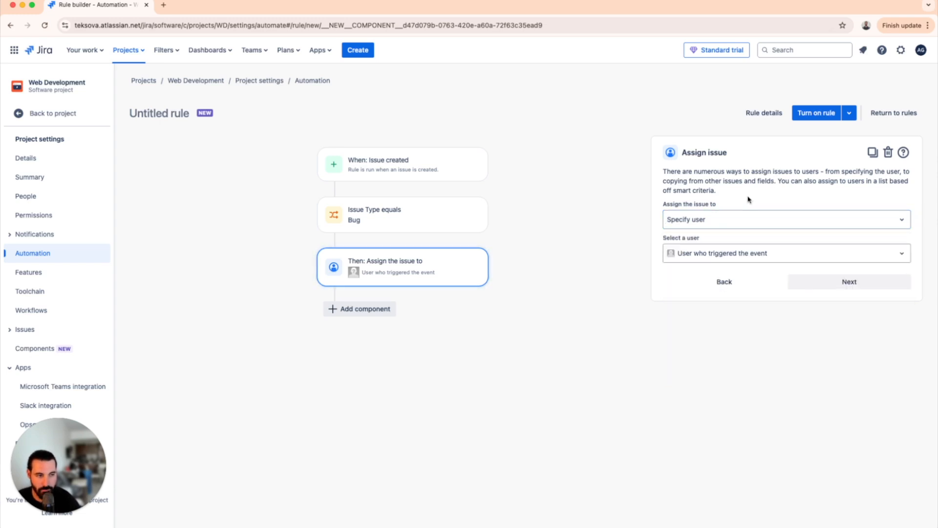
{"action": "left_click", "coordinate": [733, 283]}
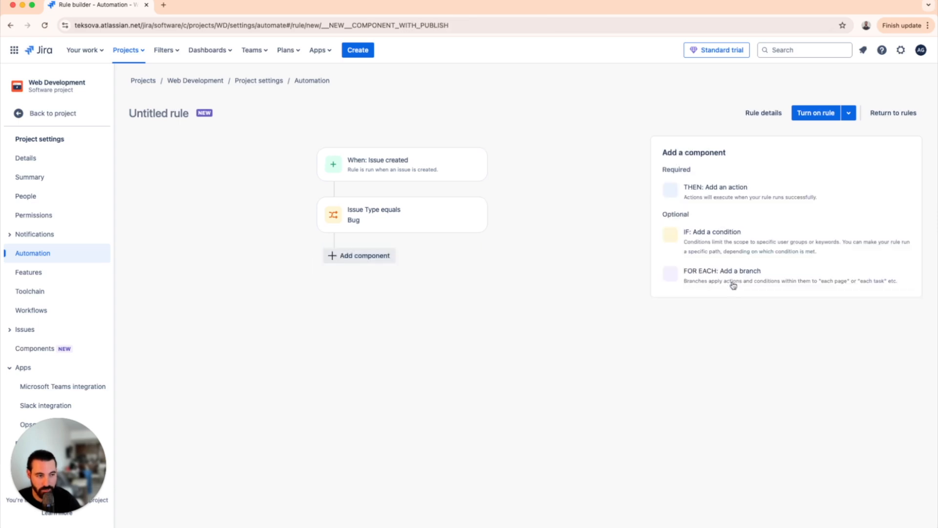
Step: Add an Edit issue action after the Bug issue type condition
{"action": "left_click", "coordinate": [731, 187]}
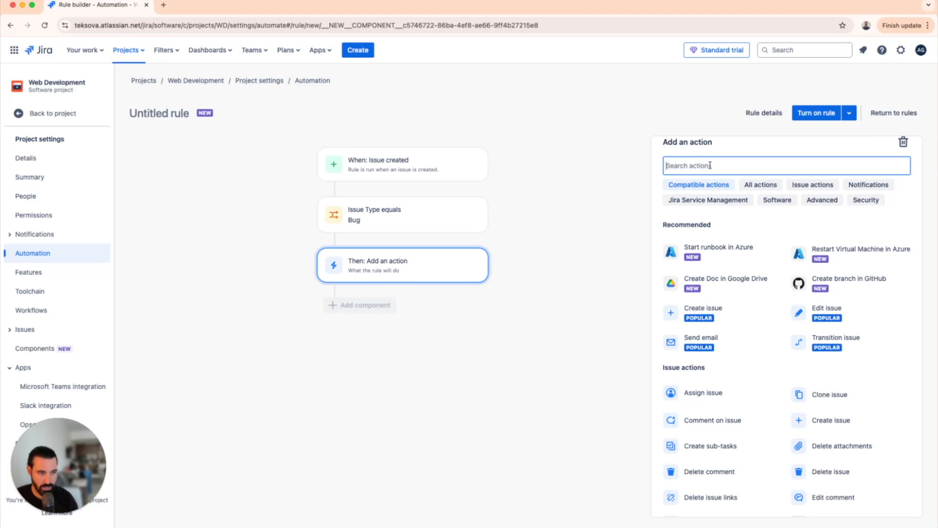
{"action": "type", "text": "edit is"}
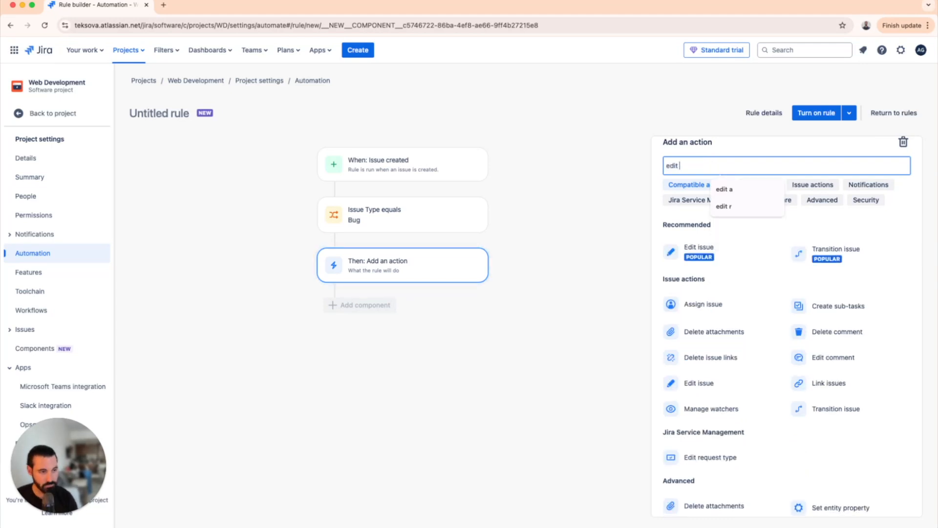
{"action": "left_click", "coordinate": [723, 269]}
Step: Search the Edit issue action's settable fields for team and close the field list
{"action": "left_click", "coordinate": [709, 228]}
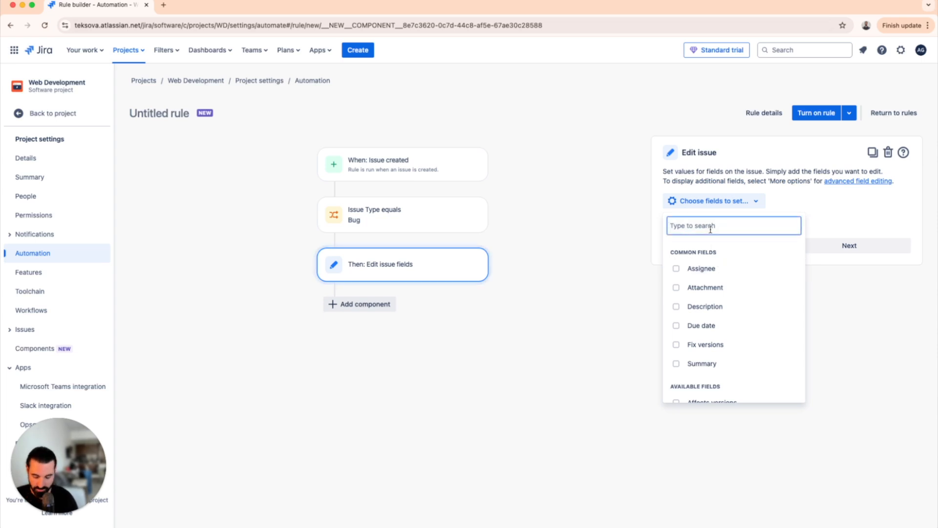
{"action": "type", "text": "team"}
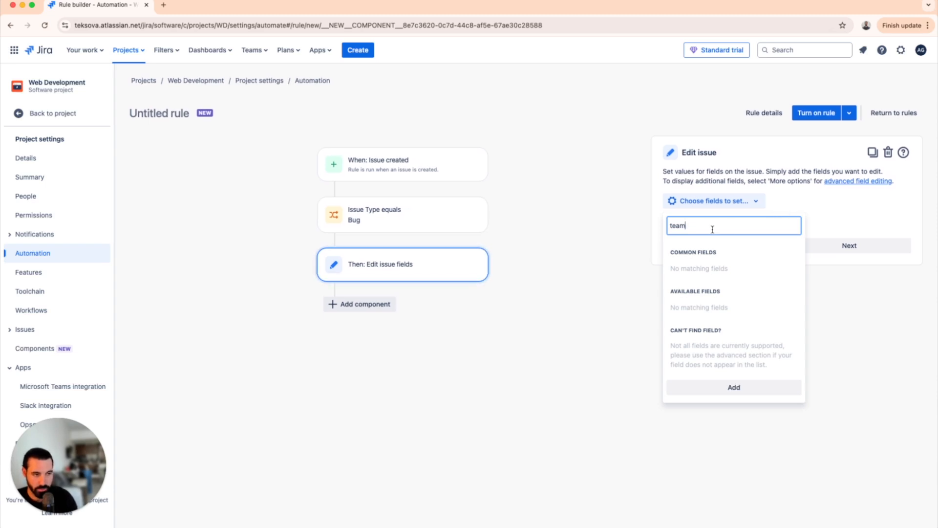
{"action": "left_click_drag", "start_coordinate": [712, 229], "coordinate": [668, 226]}
{"action": "left_click", "coordinate": [810, 200]}
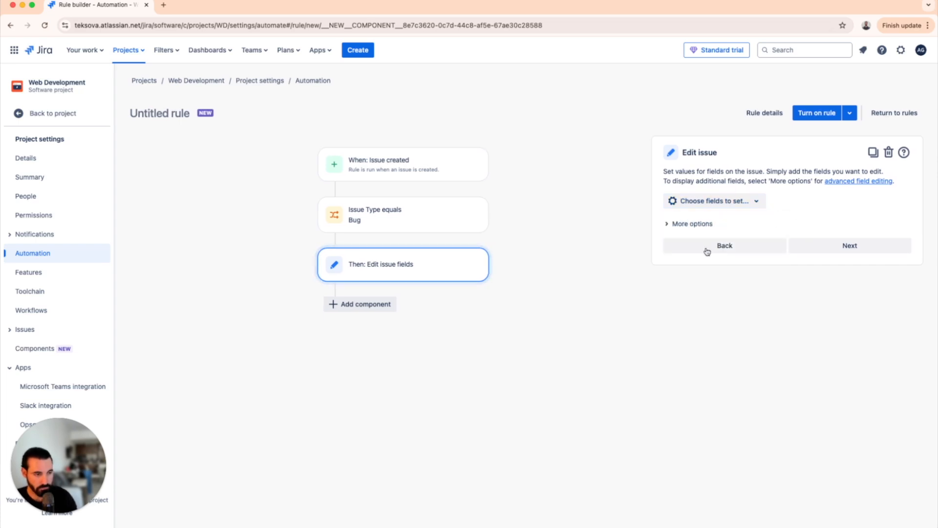
Step: Expand the Edit issue action's additional options and clear the sample entries from the JSON, leaving an empty "fields" object
{"action": "left_click", "coordinate": [666, 224]}
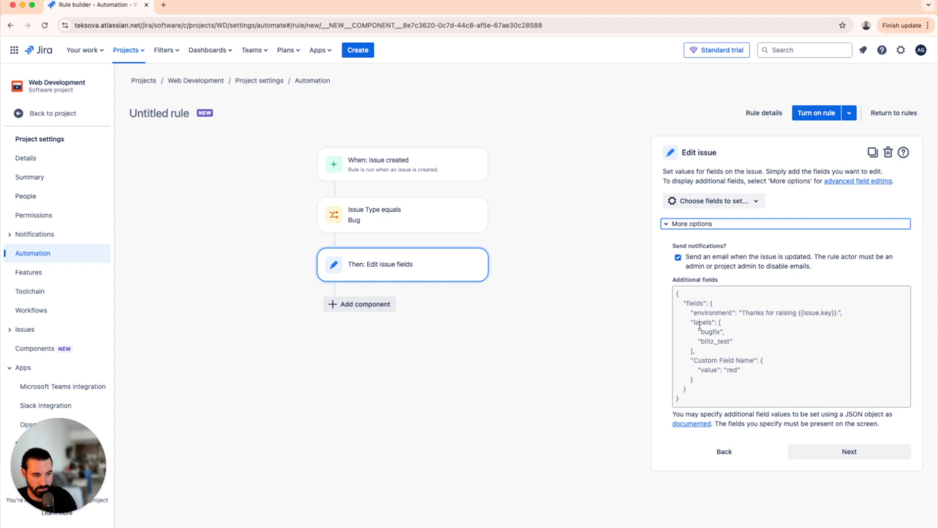
{"action": "left_click", "coordinate": [712, 387]}
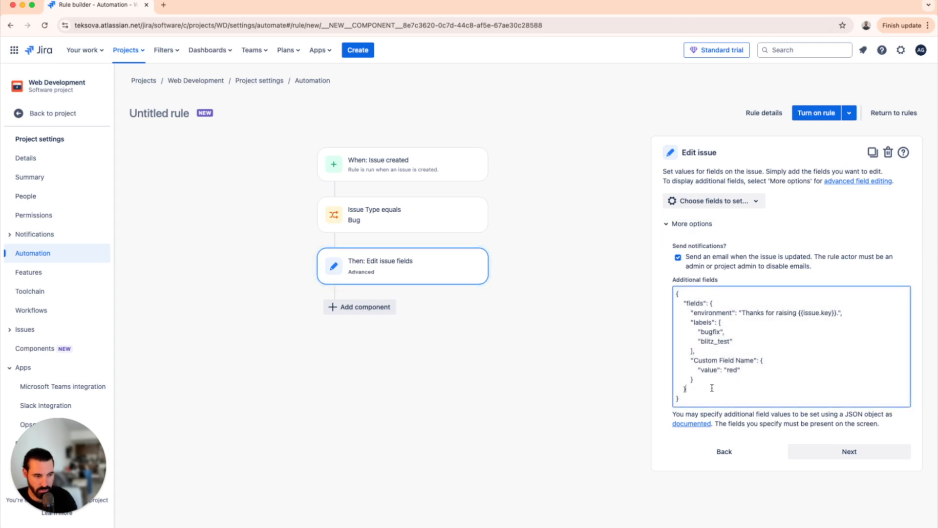
{"action": "left_click_drag", "start_coordinate": [689, 314], "coordinate": [718, 376]}
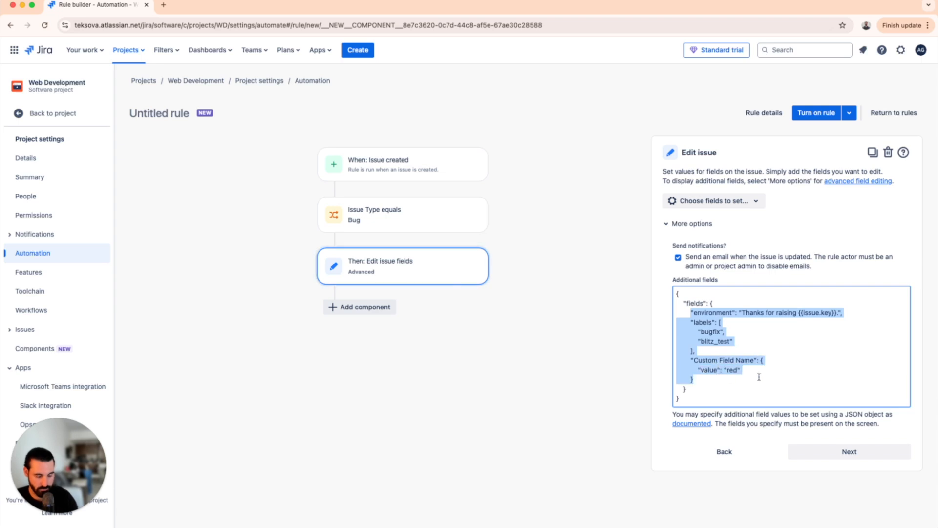
{"action": "key", "text": "BackSpace"}
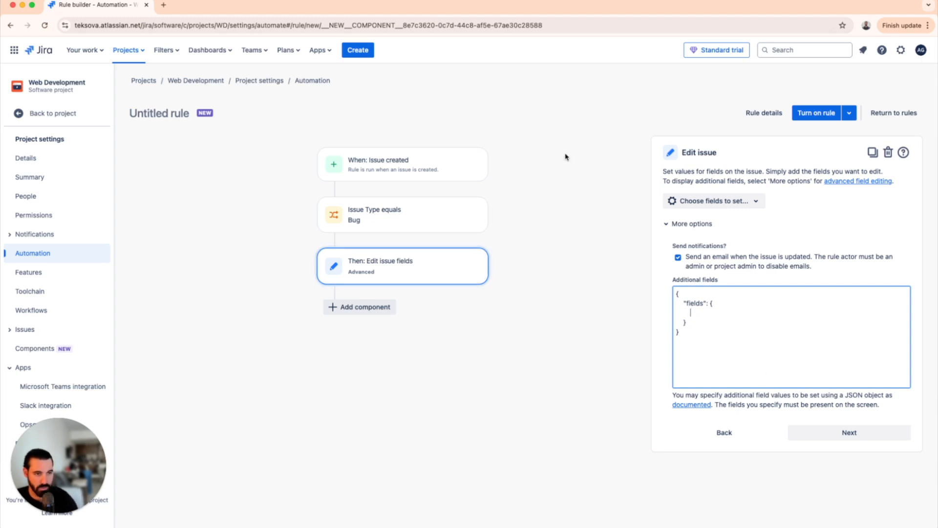
Step: Find the custom fields settings with a quick search for "custom" and open them in a separate browser tab
{"action": "left_click", "coordinate": [566, 131]}
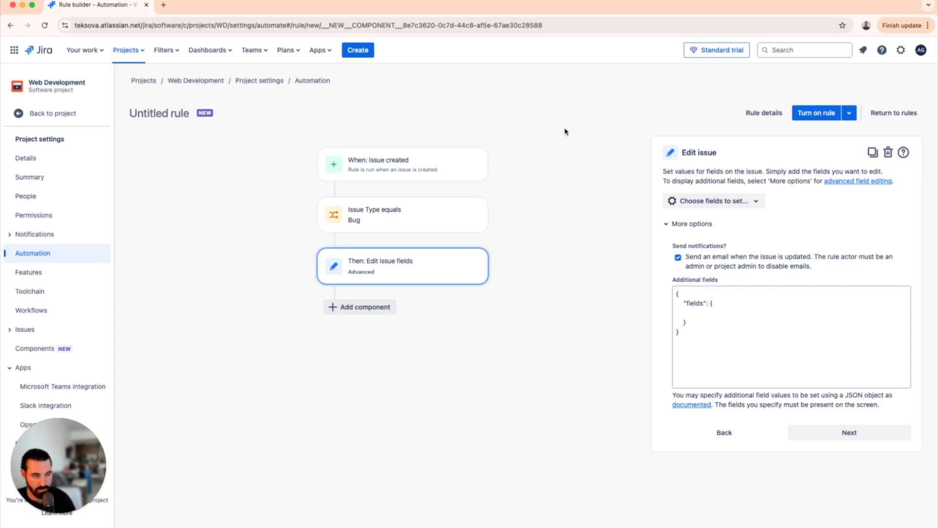
{"action": "key", "text": "super+k"}
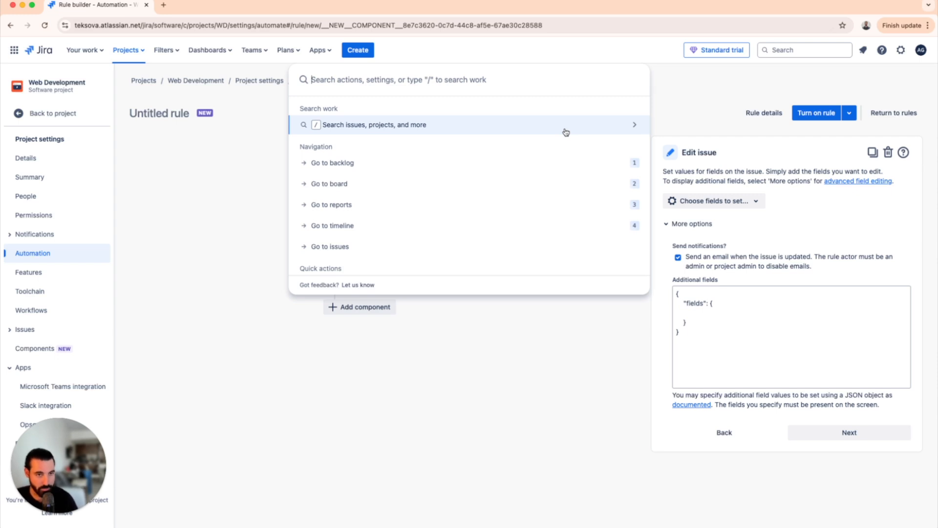
{"action": "type", "text": "custom"}
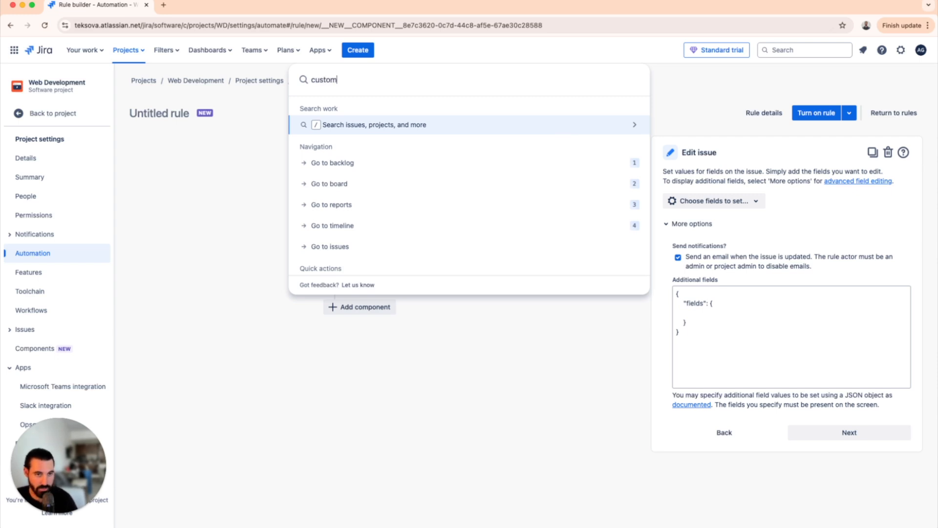
{"action": "right_click", "coordinate": [398, 126]}
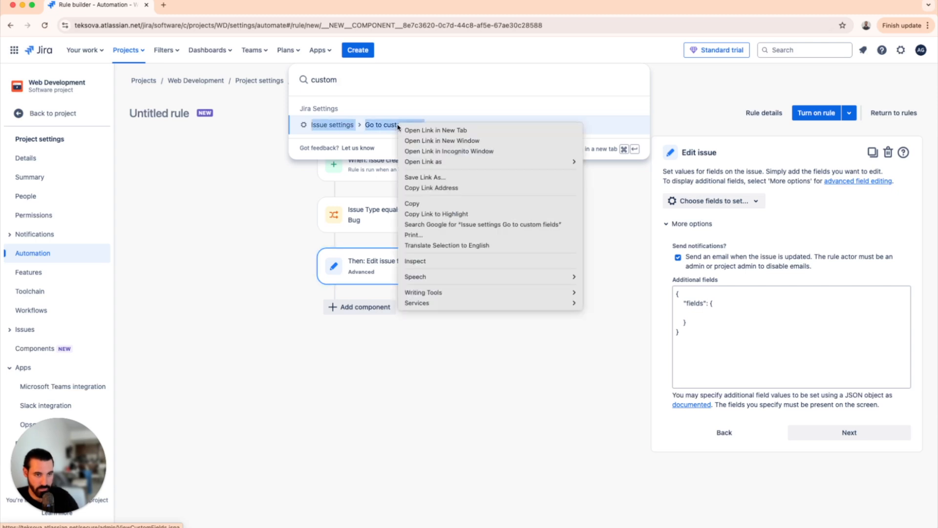
{"action": "left_click", "coordinate": [420, 130]}
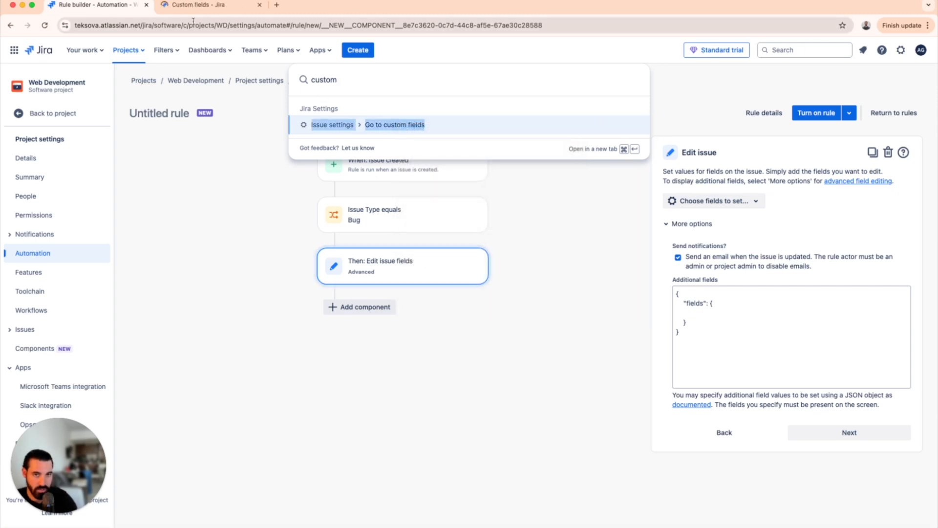
{"action": "left_click", "coordinate": [198, 5]}
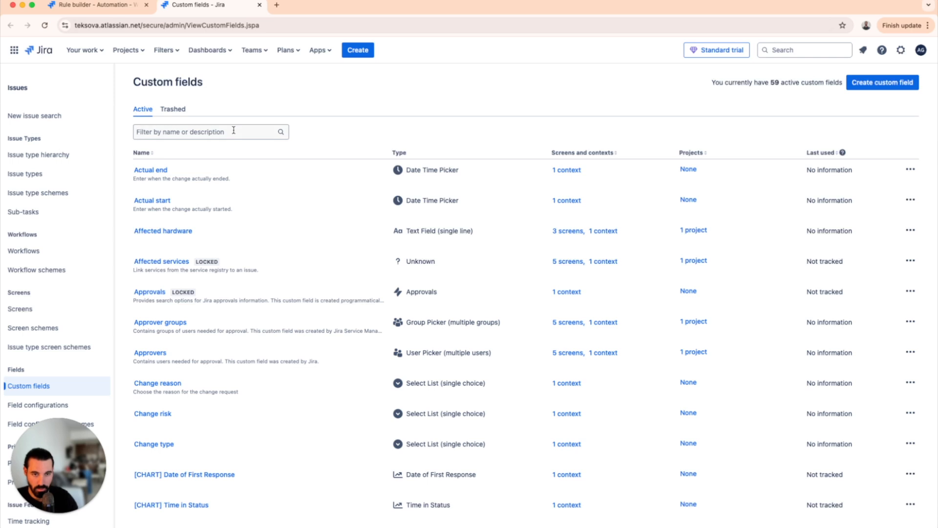
Step: Filter the custom fields by "team", open the Team field's information and highlight its field ID in the page address
{"action": "left_click", "coordinate": [234, 130]}
{"action": "type", "text": "team"}
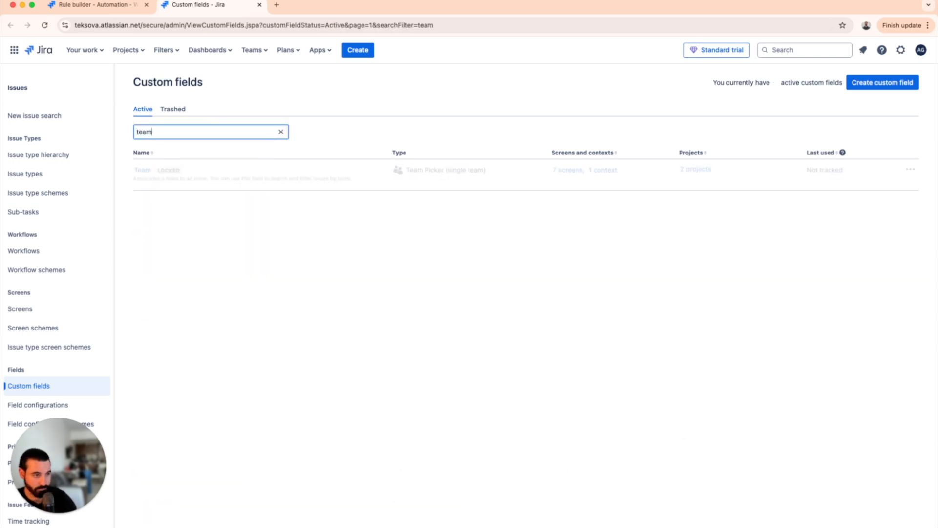
{"action": "left_click", "coordinate": [910, 171]}
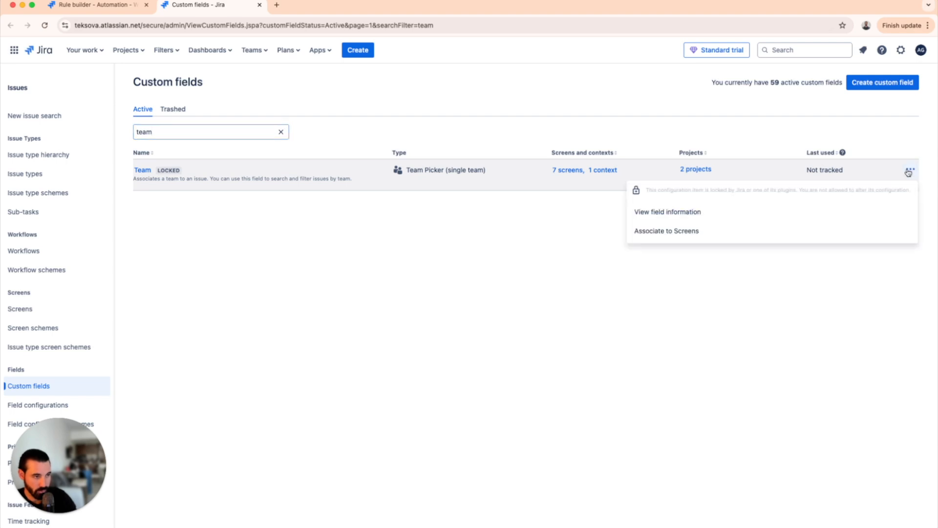
{"action": "left_click", "coordinate": [684, 213]}
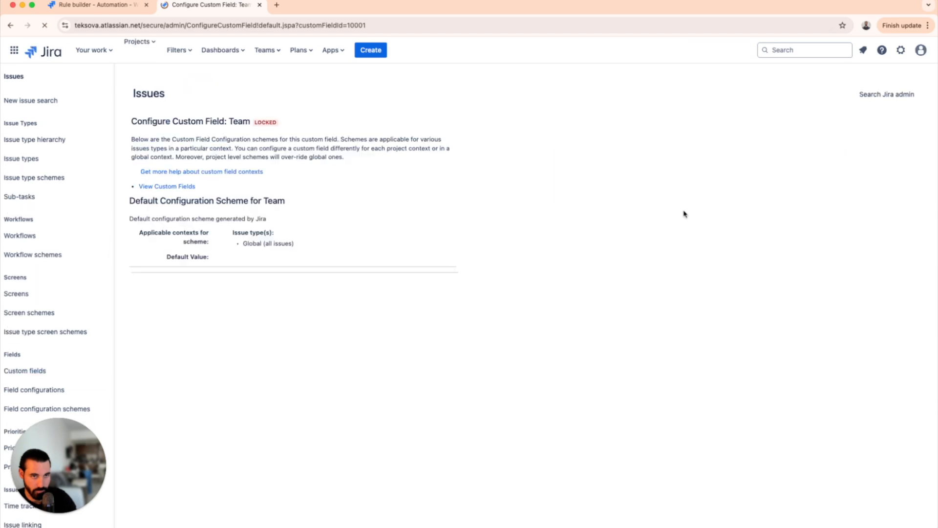
{"action": "left_click", "coordinate": [405, 26]}
{"action": "left_click", "coordinate": [408, 26]}
{"action": "left_click_drag", "start_coordinate": [397, 26], "coordinate": [373, 25]}
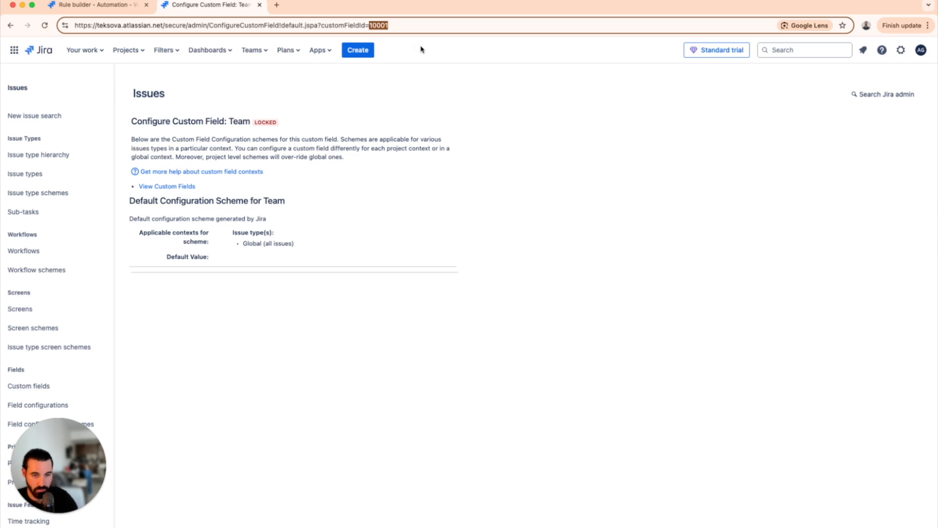
Step: Return to the rule and add the key "customfield_10001": inside the "fields" object of the additional fields JSON
{"action": "left_click", "coordinate": [111, 9]}
{"action": "left_click", "coordinate": [721, 313]}
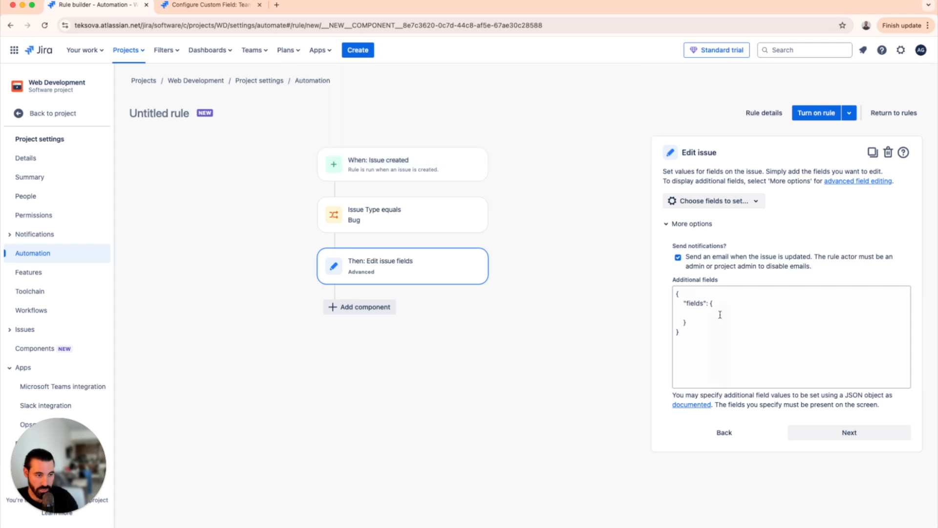
{"action": "type", "text": "\"customfie"}
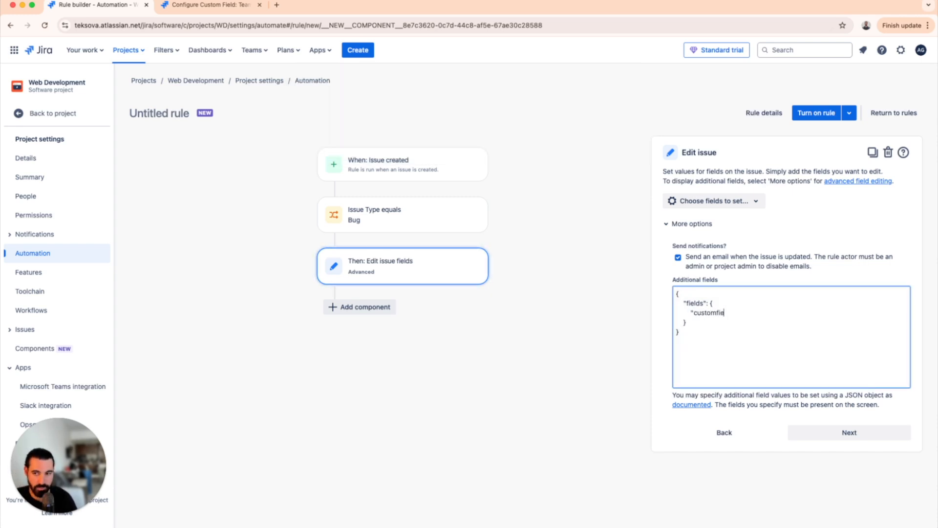
{"action": "type", "text": "ld_10001"}
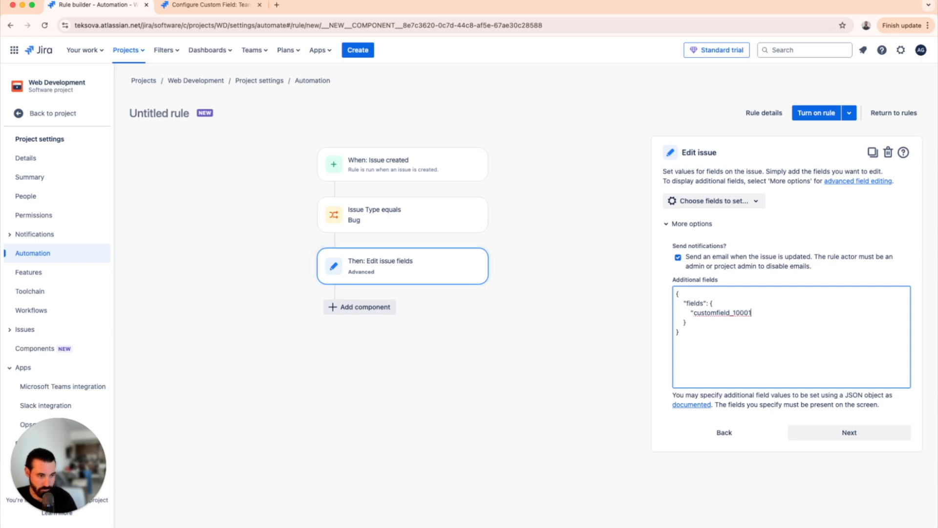
{"action": "type", "text": "\":"}
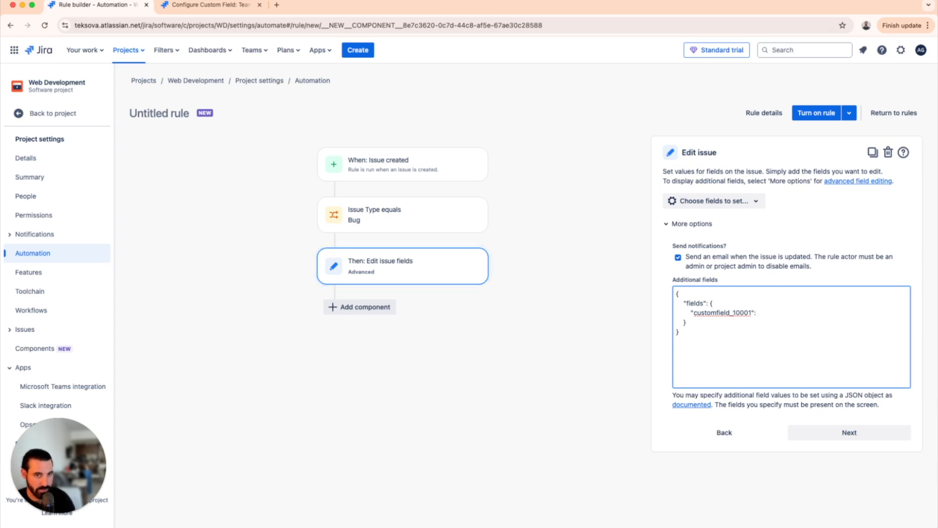
Step: Open the people and teams directory in a separate tab, open the Bug Triage Team page and copy the team ID from its address
{"action": "left_click", "coordinate": [264, 52]}
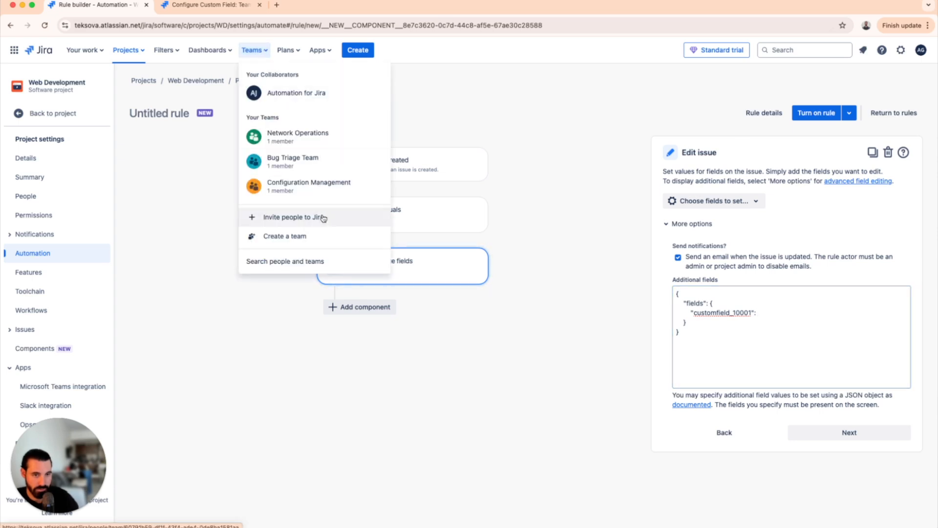
{"action": "right_click", "coordinate": [302, 264]}
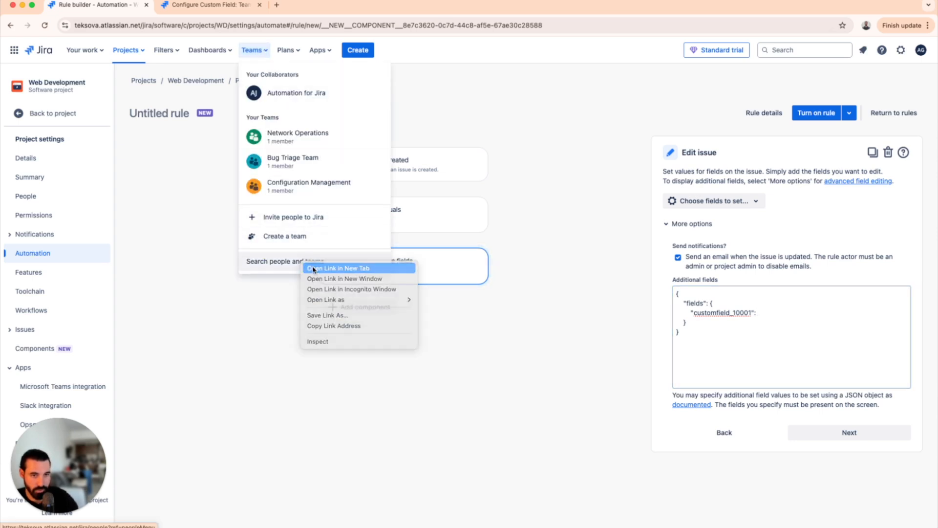
{"action": "left_click", "coordinate": [316, 269]}
{"action": "left_click", "coordinate": [334, 5]}
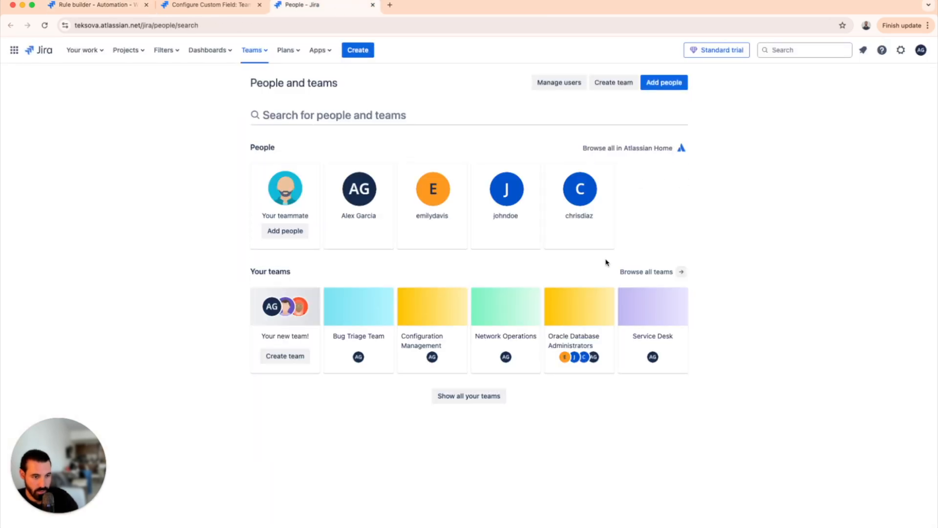
{"action": "left_click", "coordinate": [365, 321]}
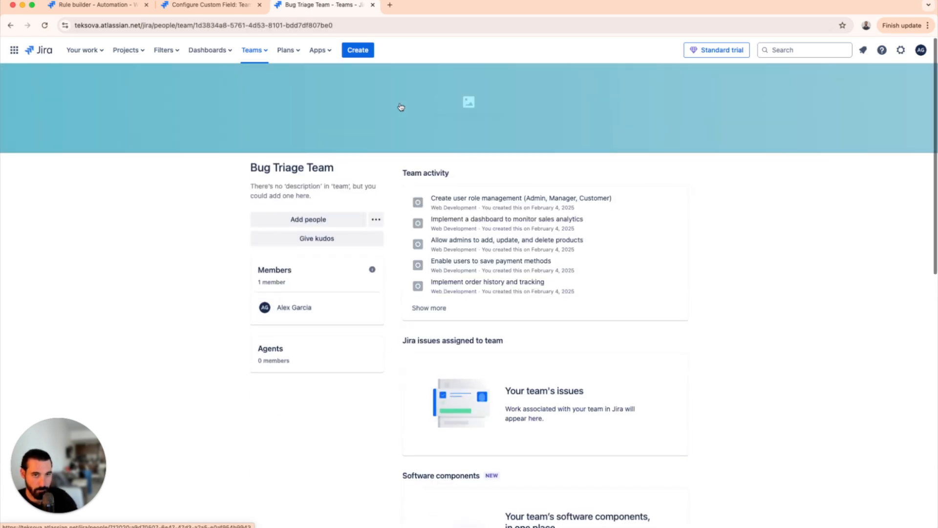
{"action": "left_click_drag", "start_coordinate": [364, 25], "coordinate": [196, 25]}
{"action": "key", "text": "super+c"}
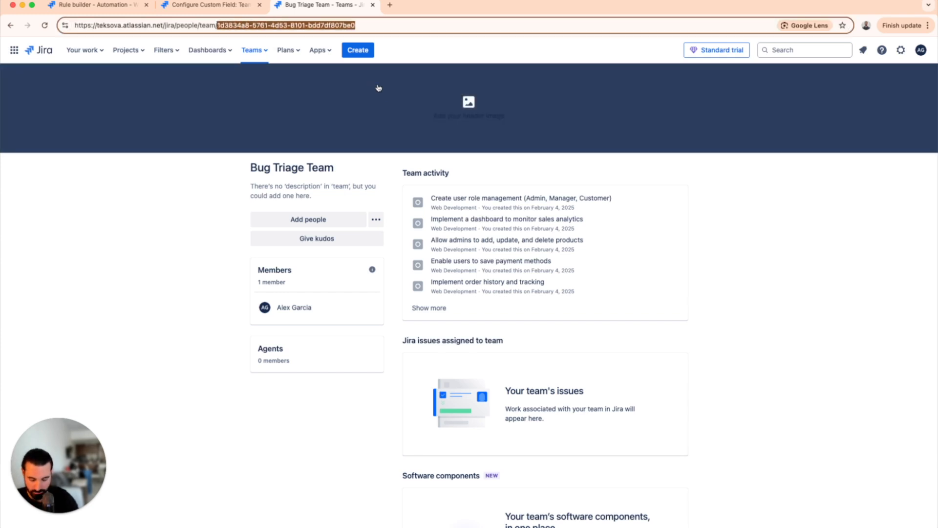
Step: Back in the rule, paste the copied team ID in quotes as the value of customfield_10001 and save the Edit issue action
{"action": "left_click", "coordinate": [128, 7]}
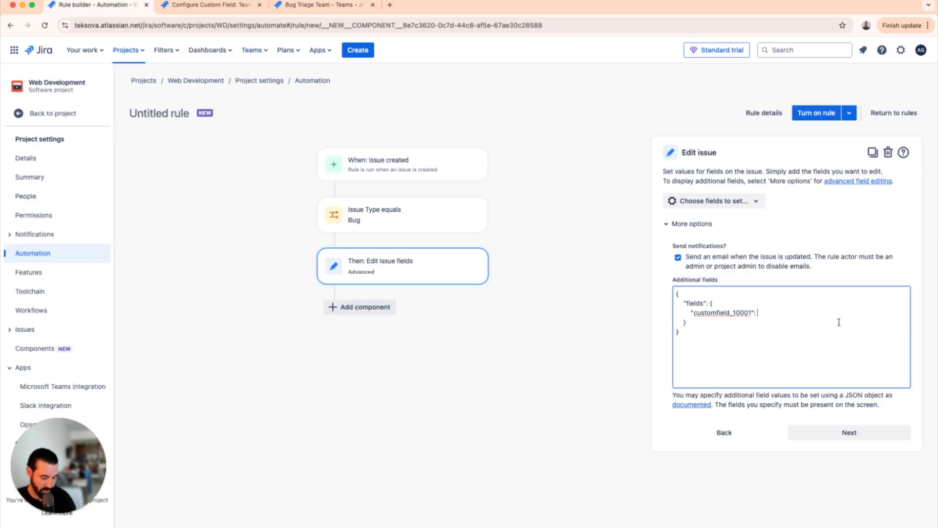
{"action": "key", "text": "super+v"}
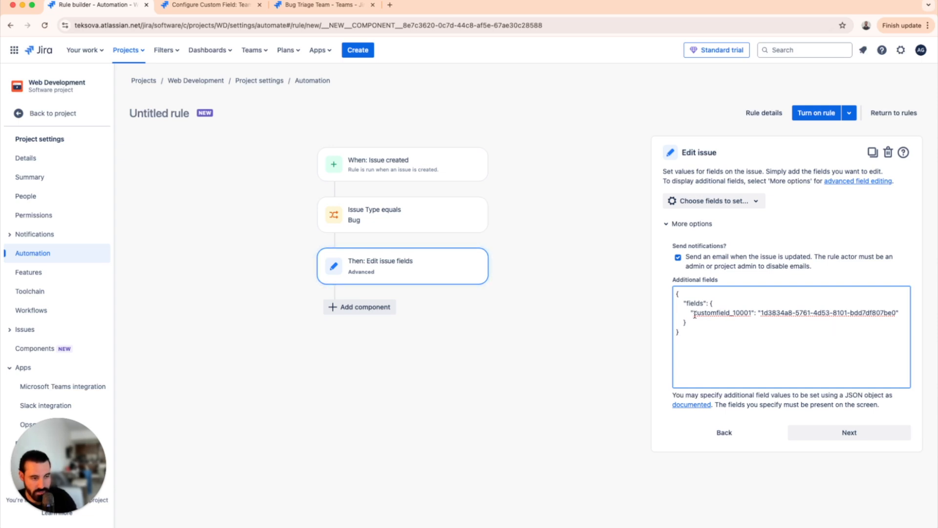
{"action": "left_click_drag", "start_coordinate": [696, 315], "coordinate": [752, 316]}
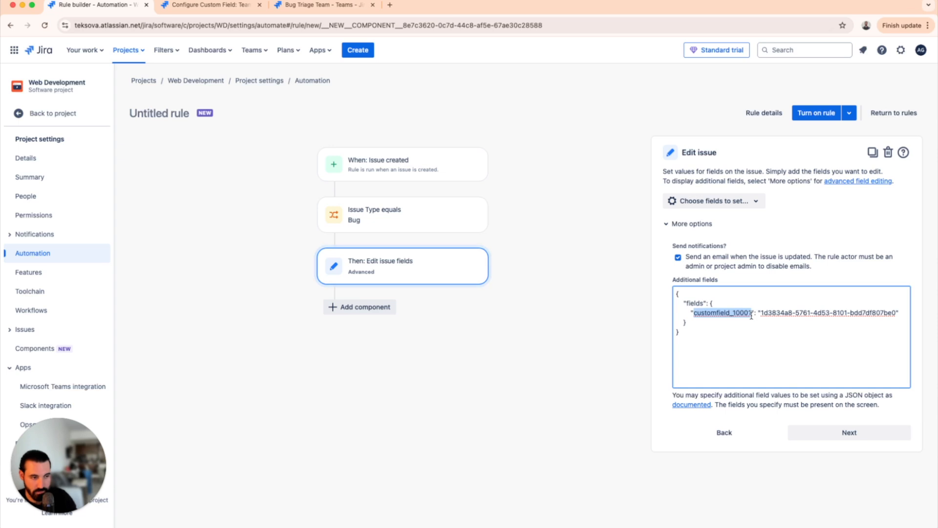
{"action": "left_click", "coordinate": [760, 312]}
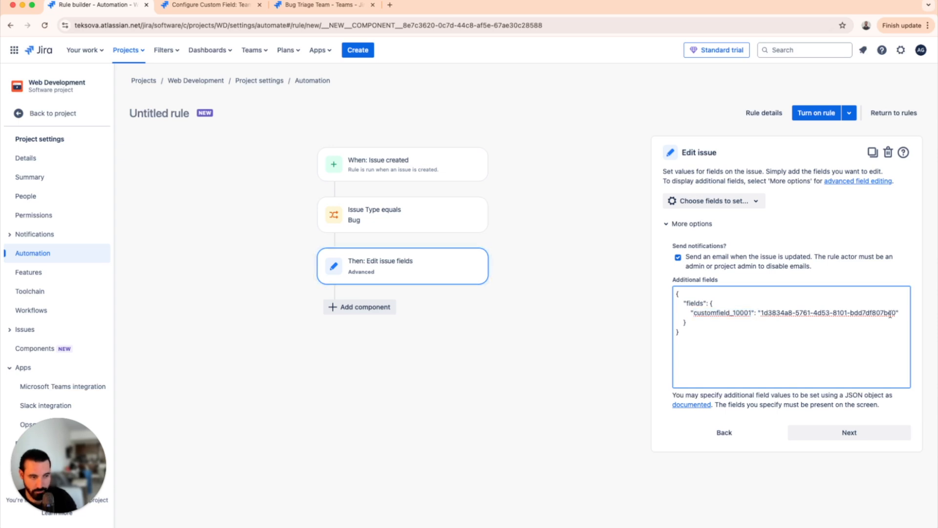
{"action": "left_click", "coordinate": [846, 436]}
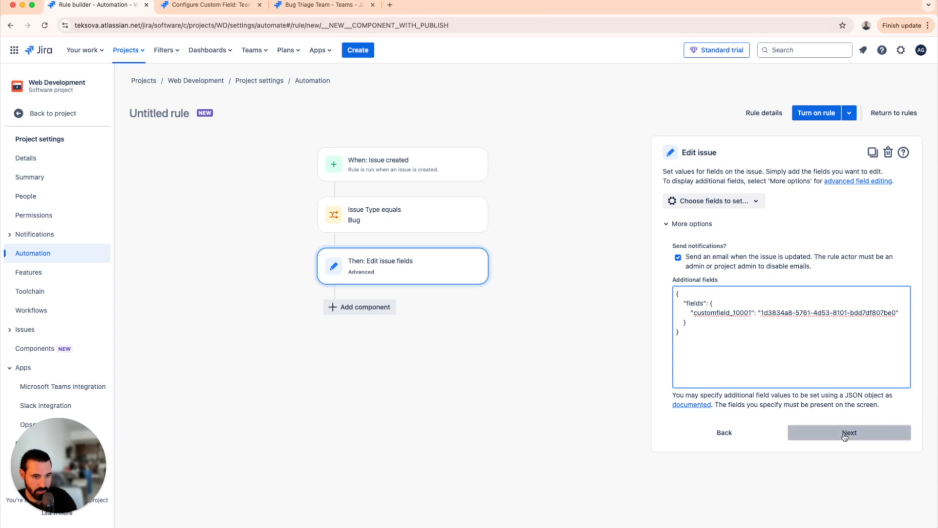
Step: Turn on the rule under the name "Auto assign bugs to Bug Triage Team" and open its audit log
{"action": "left_click", "coordinate": [812, 114]}
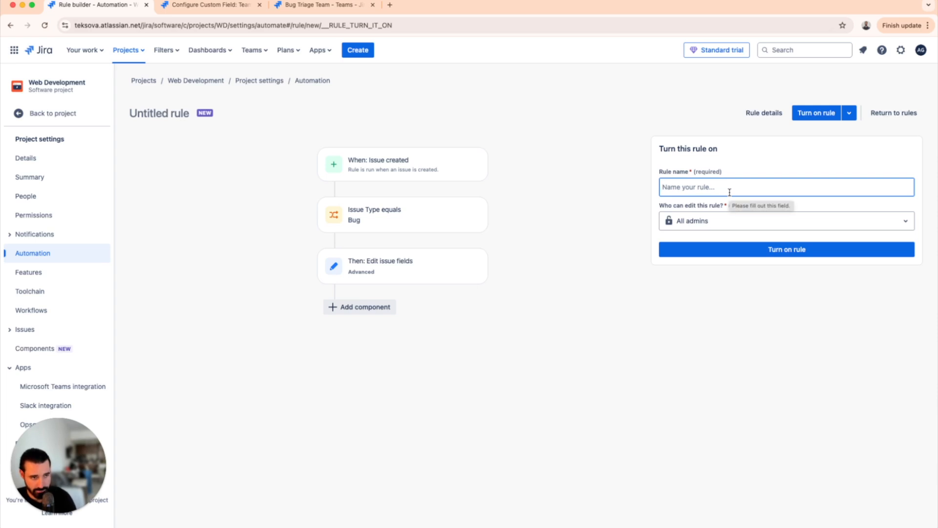
{"action": "type", "text": "Auto ass"}
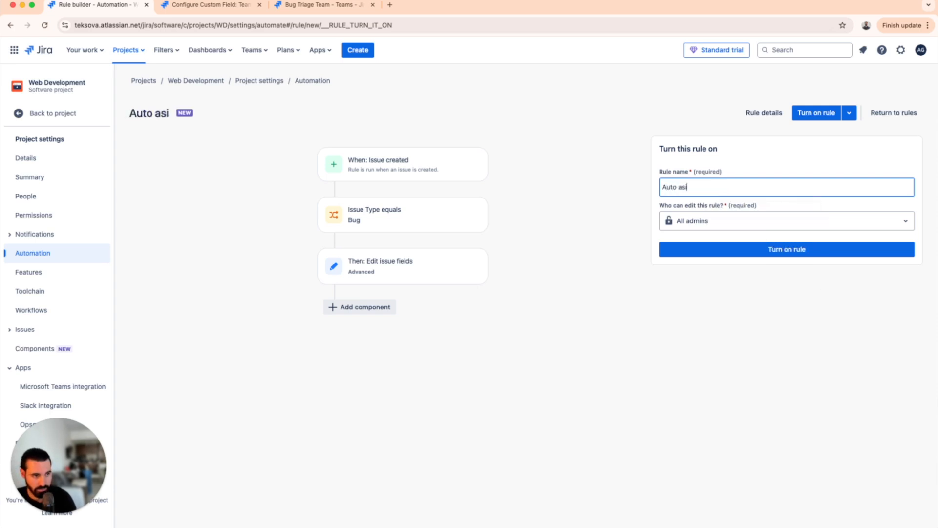
{"action": "type", "text": "ign bugs to"}
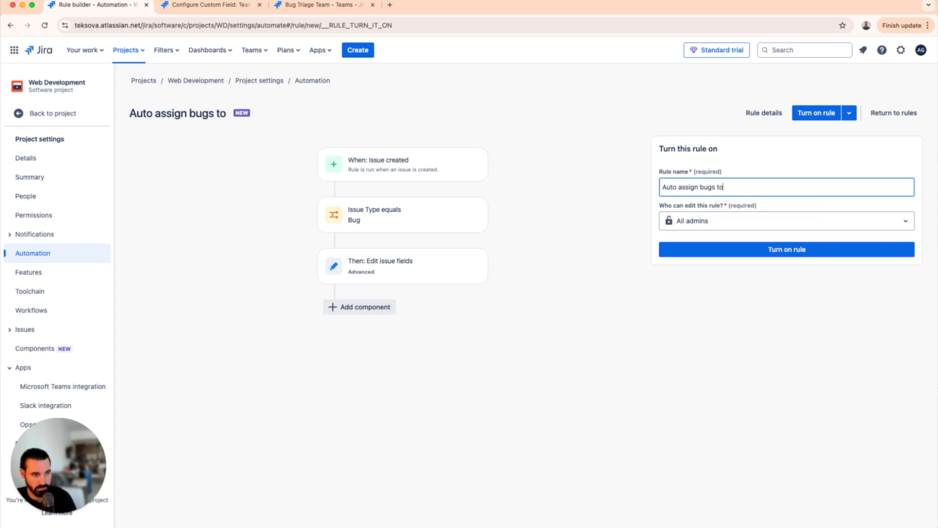
{"action": "type", "text": " Bug"}
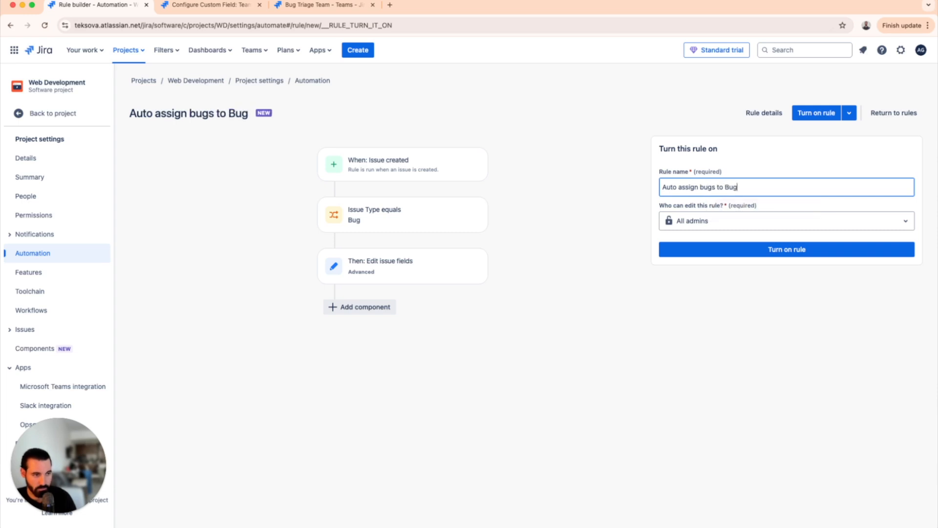
{"action": "type", "text": " Triage Team"}
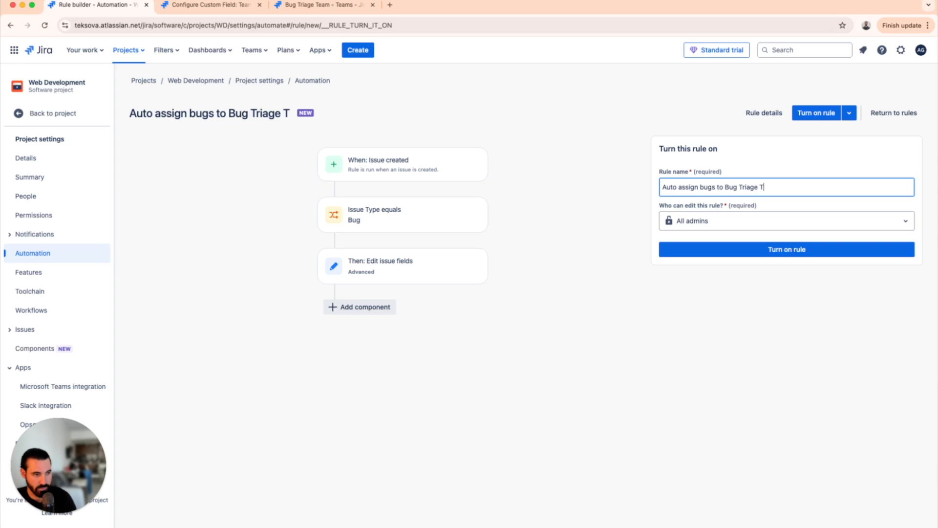
{"action": "left_click", "coordinate": [804, 252]}
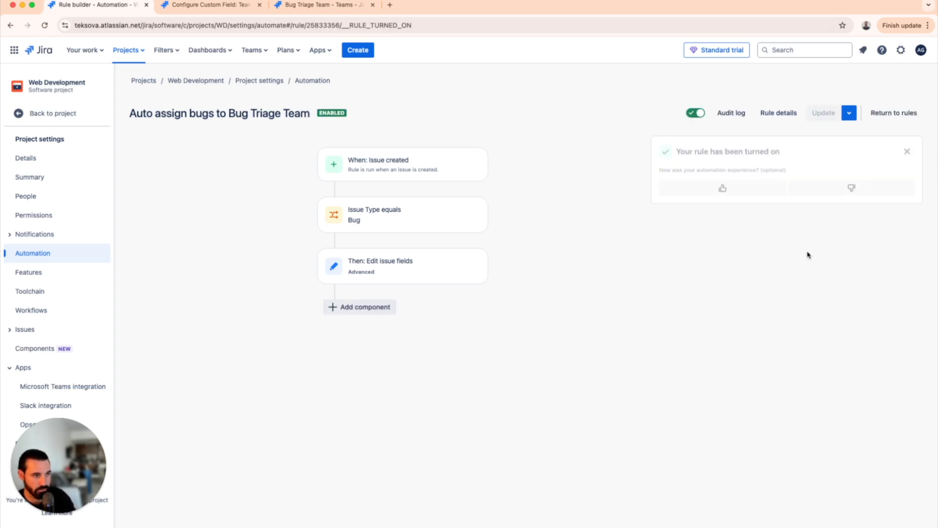
{"action": "left_click", "coordinate": [736, 114]}
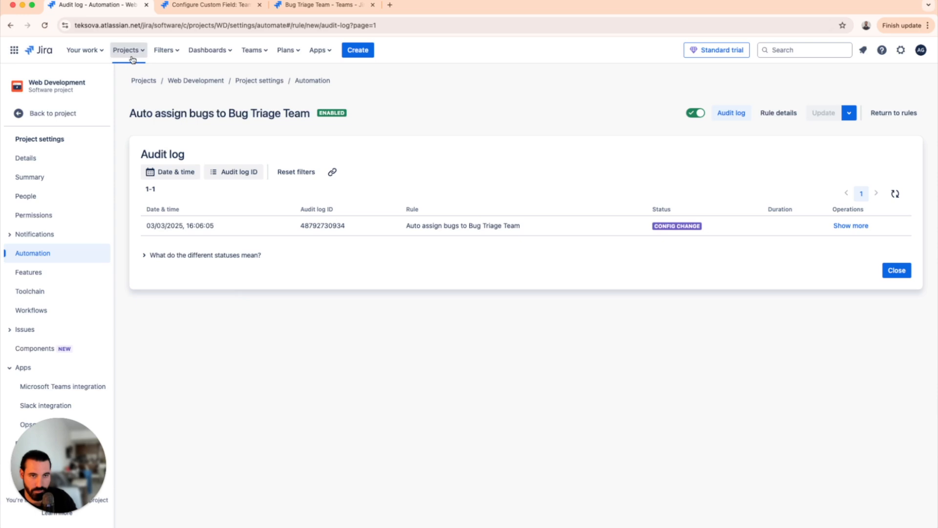
Step: Create a Bug issue in the Web Development (WD) project with the summary "test"
{"action": "left_click", "coordinate": [364, 54]}
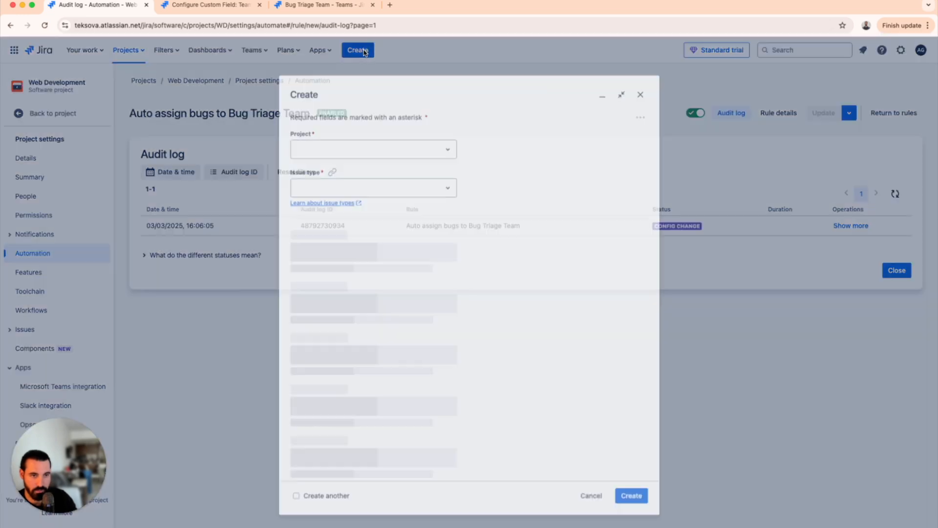
{"action": "left_click", "coordinate": [375, 179]}
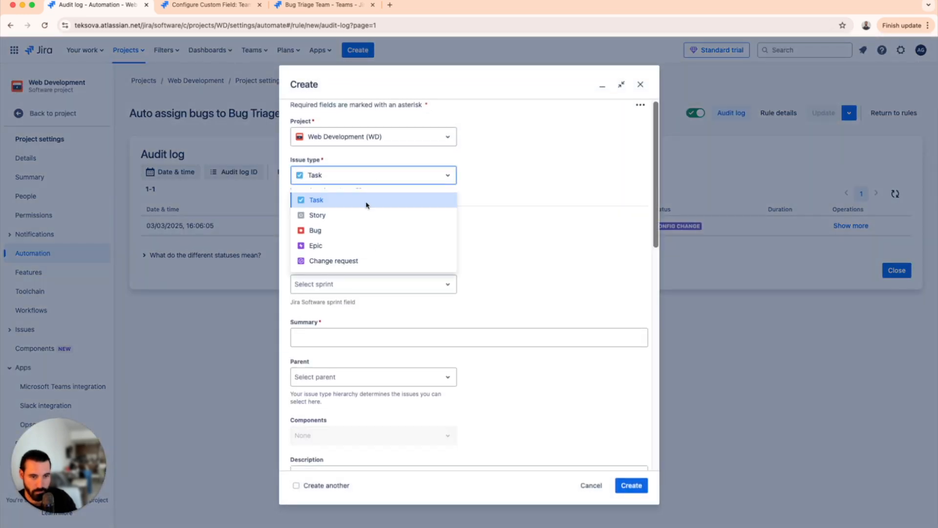
{"action": "left_click", "coordinate": [366, 232]}
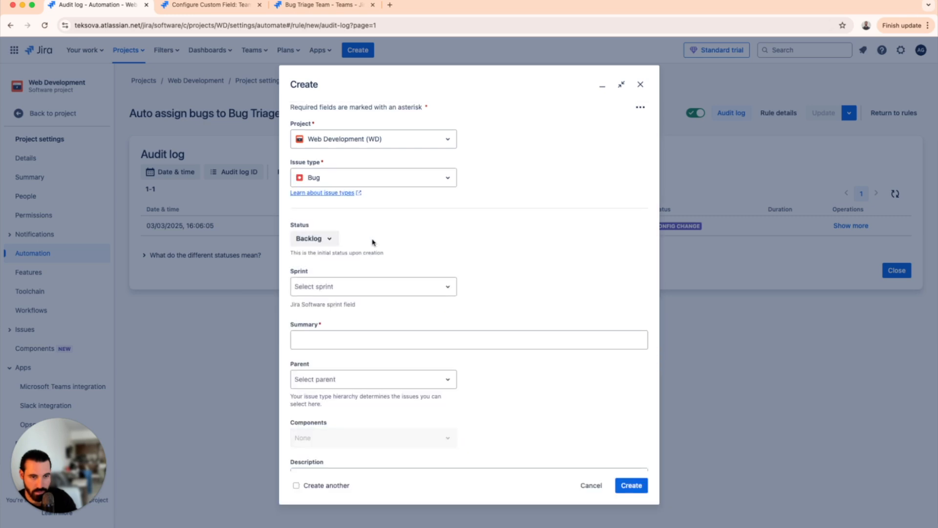
{"action": "left_click", "coordinate": [380, 338]}
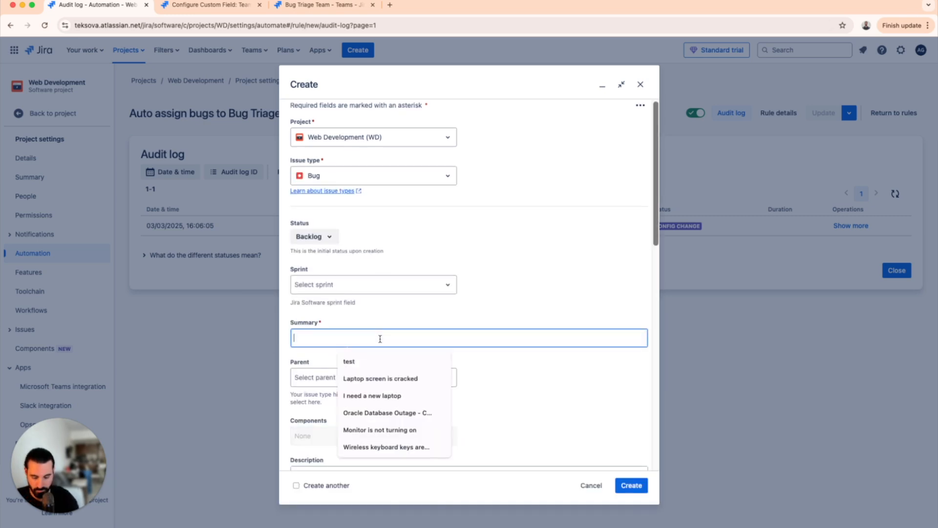
{"action": "type", "text": "test"}
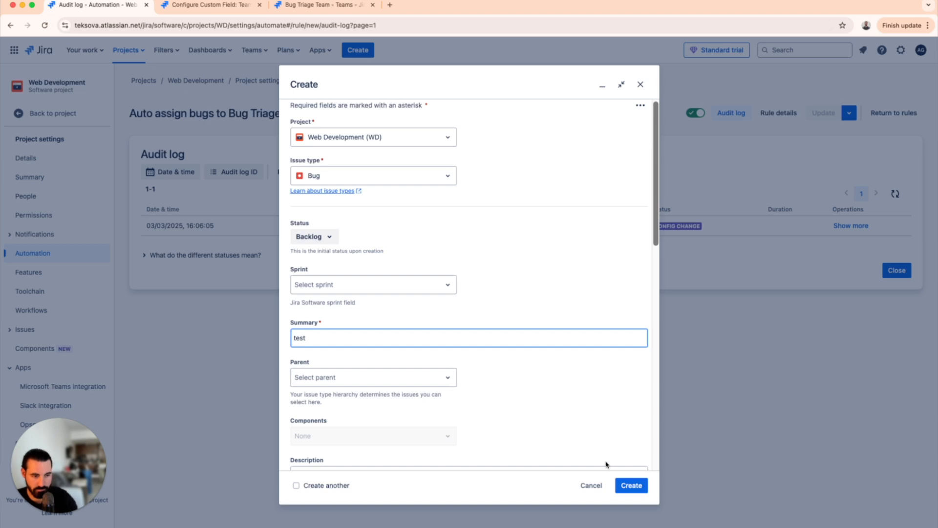
{"action": "left_click", "coordinate": [632, 486]}
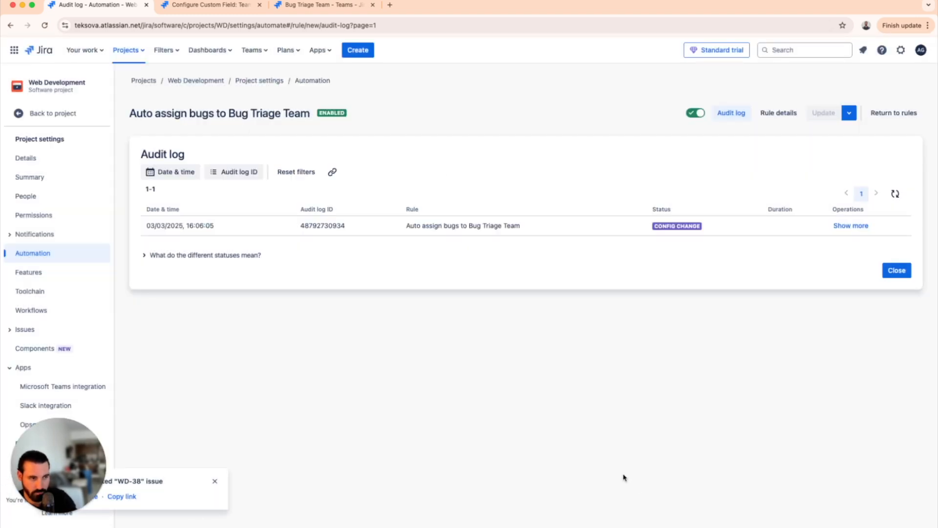
Step: Refresh the audit log, expand the newest rule run, and open the created test bug to check its Team field
{"action": "left_click", "coordinate": [895, 195]}
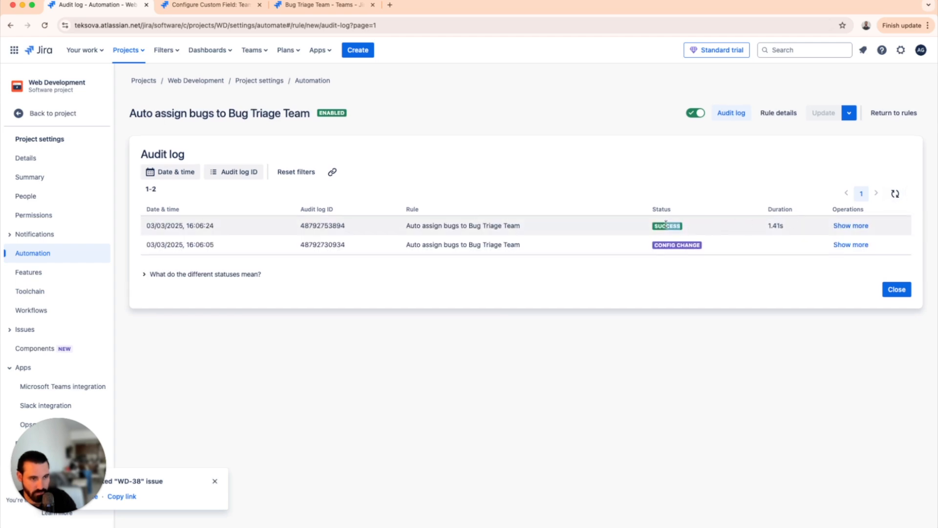
{"action": "left_click", "coordinate": [839, 227]}
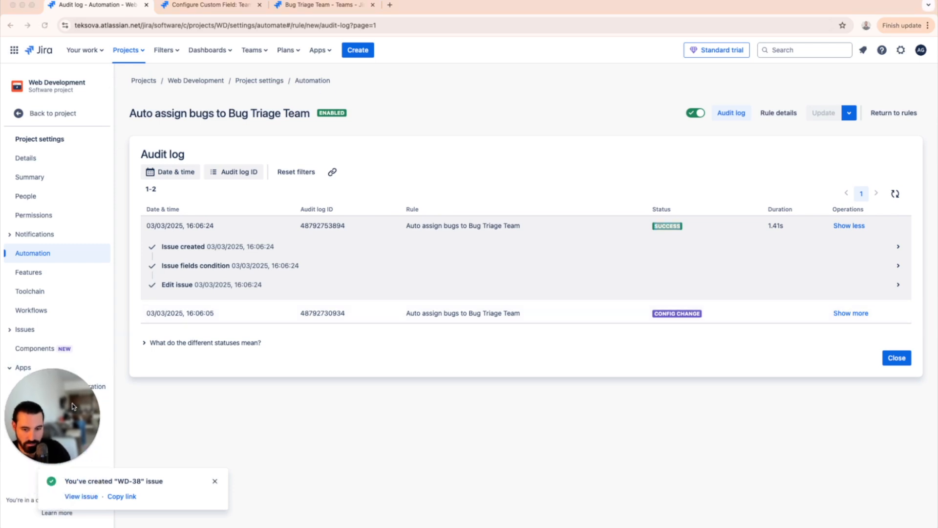
{"action": "left_click", "coordinate": [85, 497]}
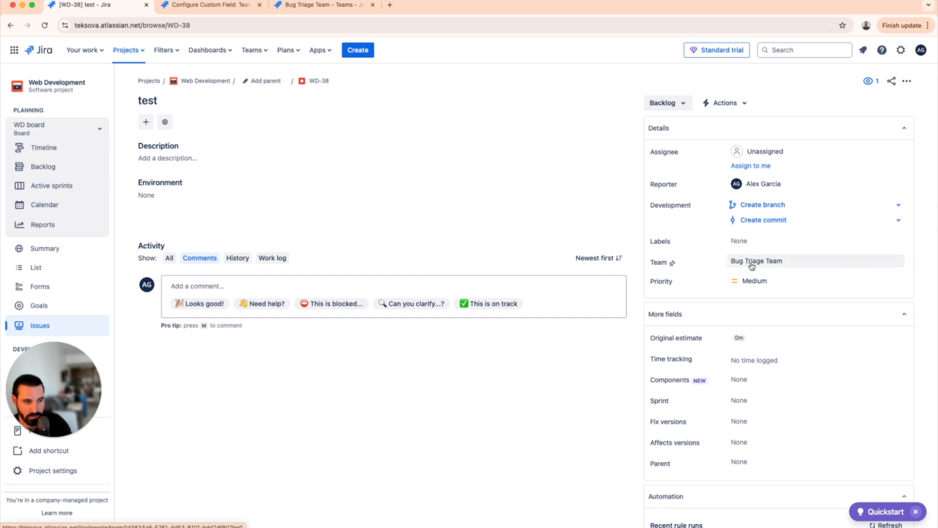
{"action": "mouse_move", "coordinate": [751, 266]}
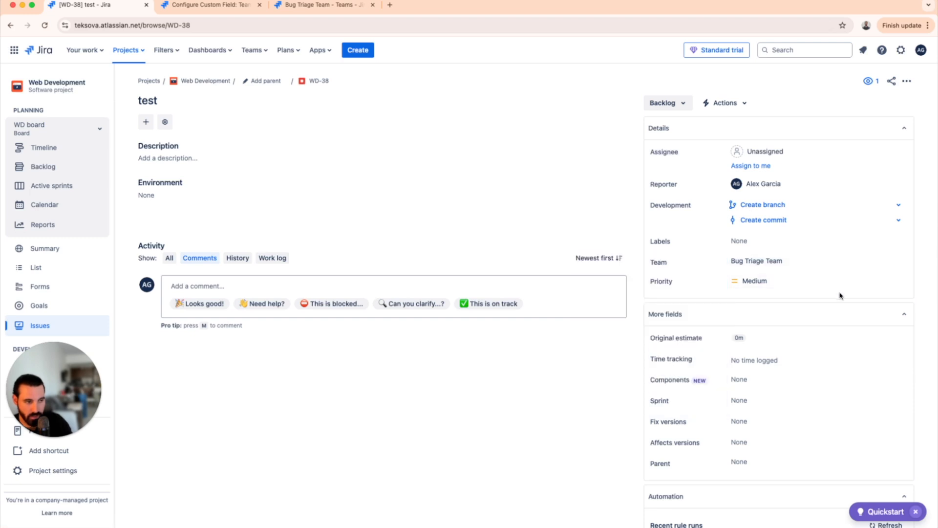
Step: In the bug's issue layout, move the Team field directly below Assignee, save the layout and return to the issue
{"action": "scroll", "coordinate": [850, 319], "scroll_direction": "down", "scroll_amount": 1}
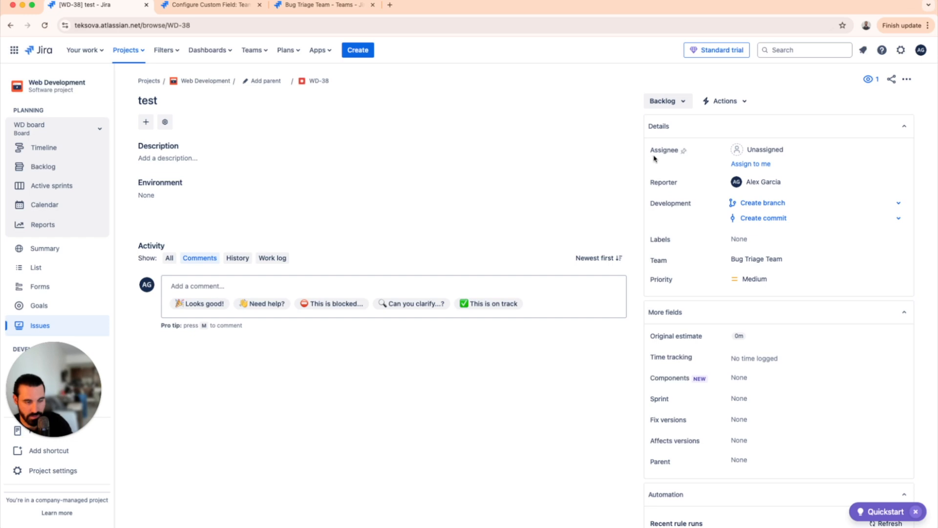
{"action": "scroll", "coordinate": [699, 266], "scroll_direction": "down", "scroll_amount": 5}
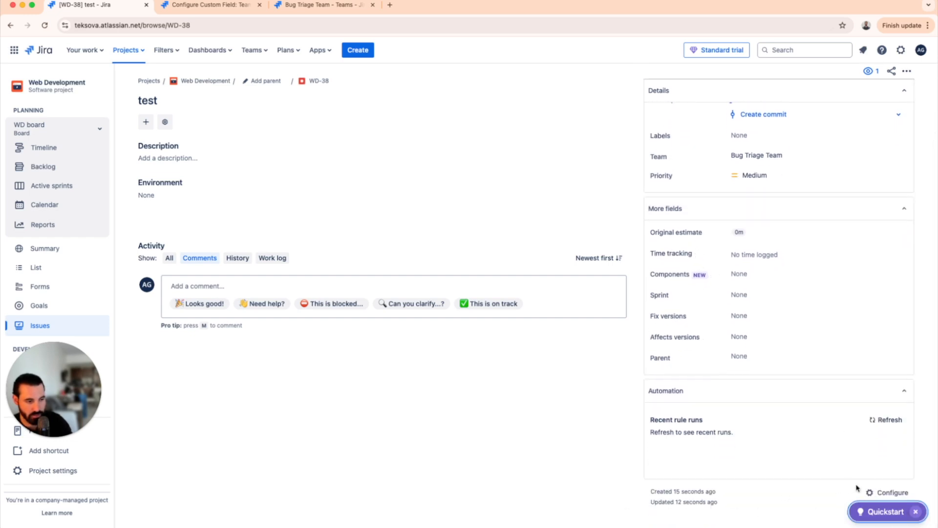
{"action": "left_click", "coordinate": [889, 491]}
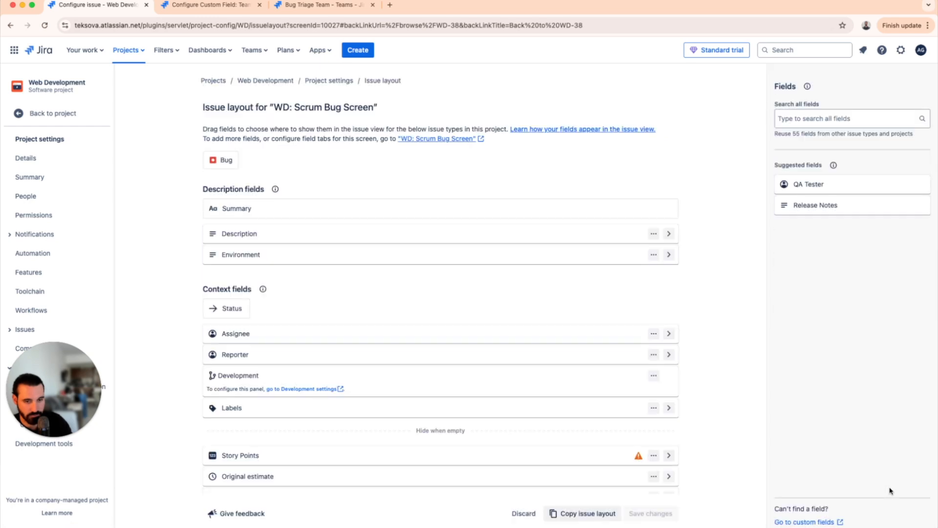
{"action": "scroll", "coordinate": [455, 394], "scroll_direction": "down", "scroll_amount": 3}
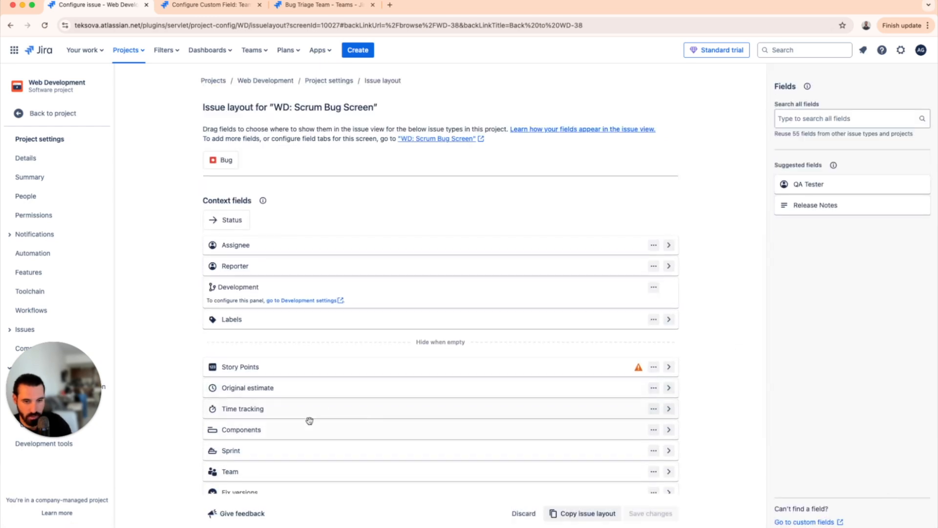
{"action": "left_click_drag", "start_coordinate": [282, 475], "coordinate": [279, 256]}
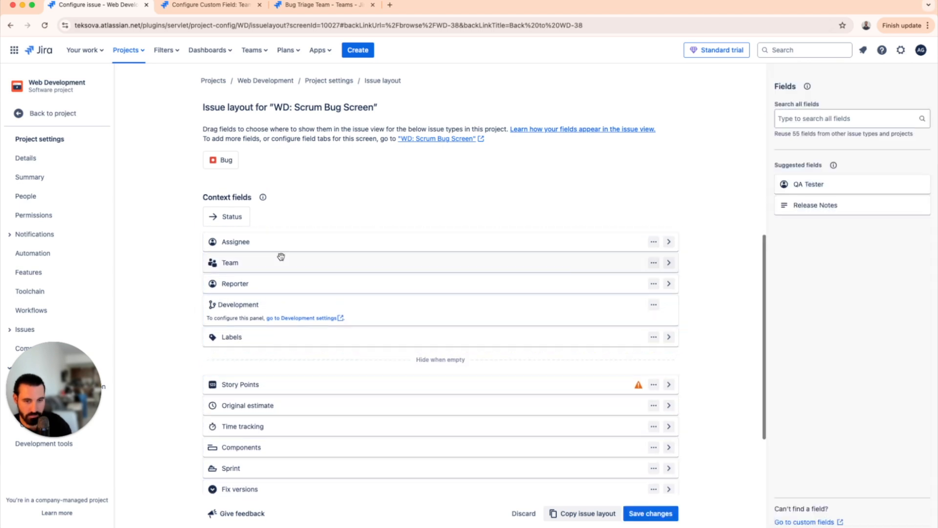
{"action": "left_click", "coordinate": [655, 514]}
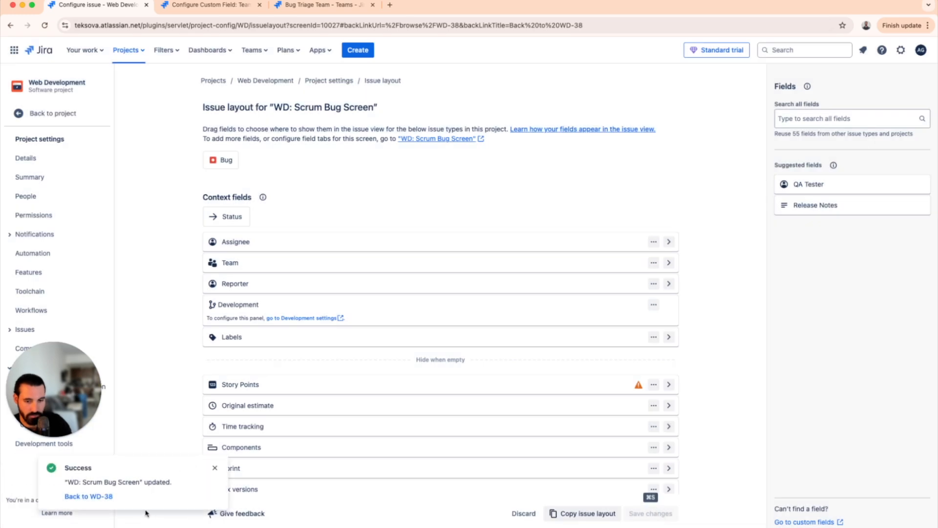
{"action": "left_click", "coordinate": [102, 496]}
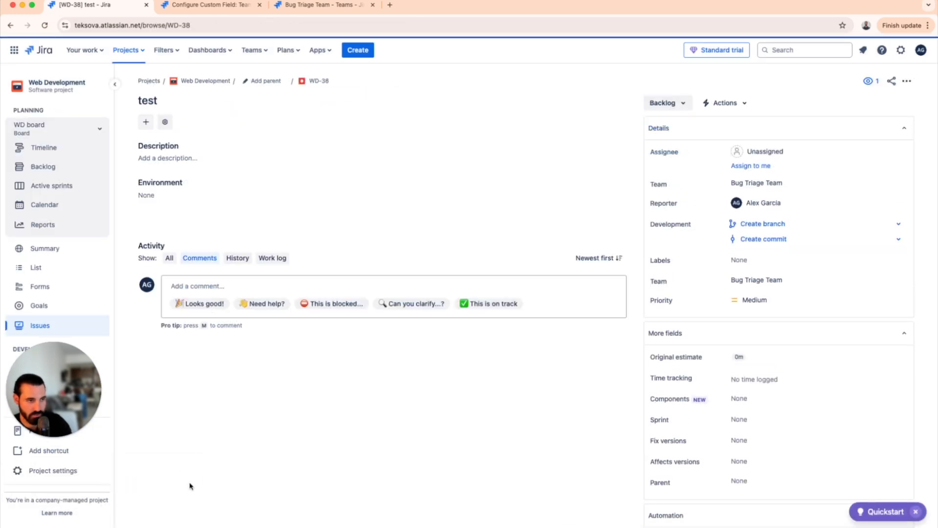